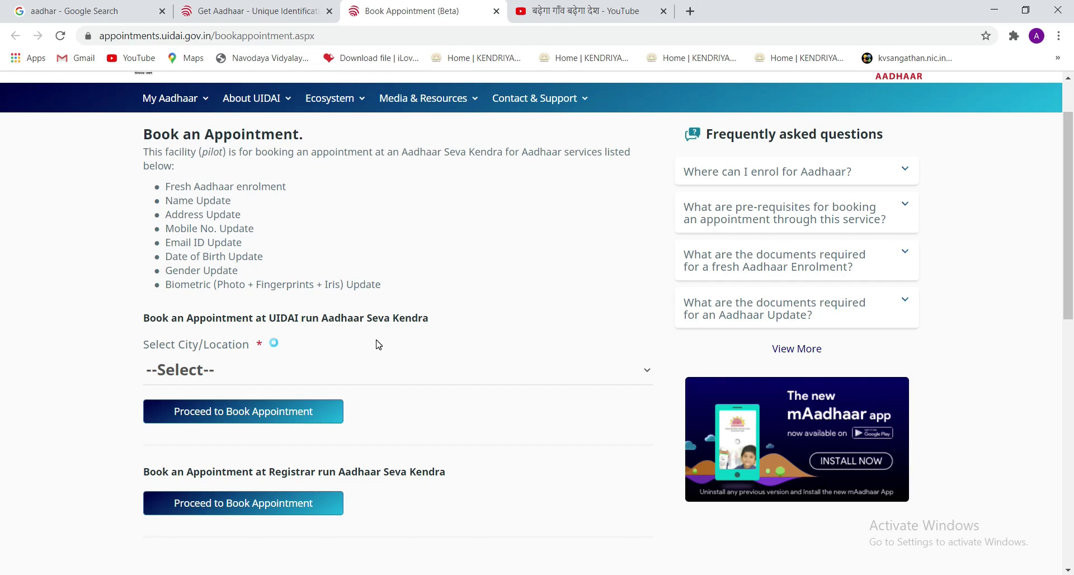
pyautogui.click(379, 380)
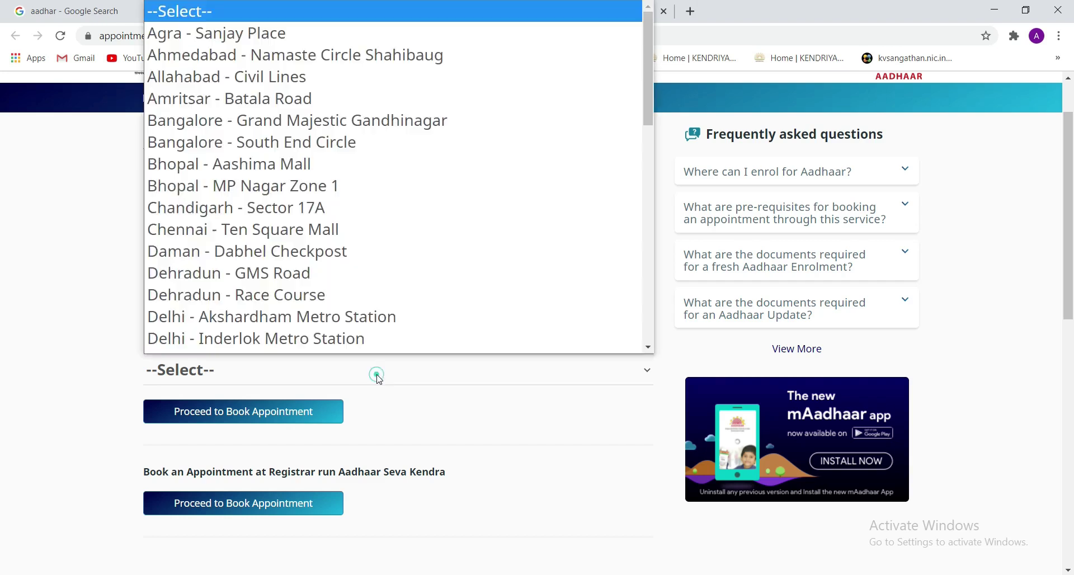
pyautogui.scroll(-1, 393, 307)
pyautogui.scroll(1, 384, 250)
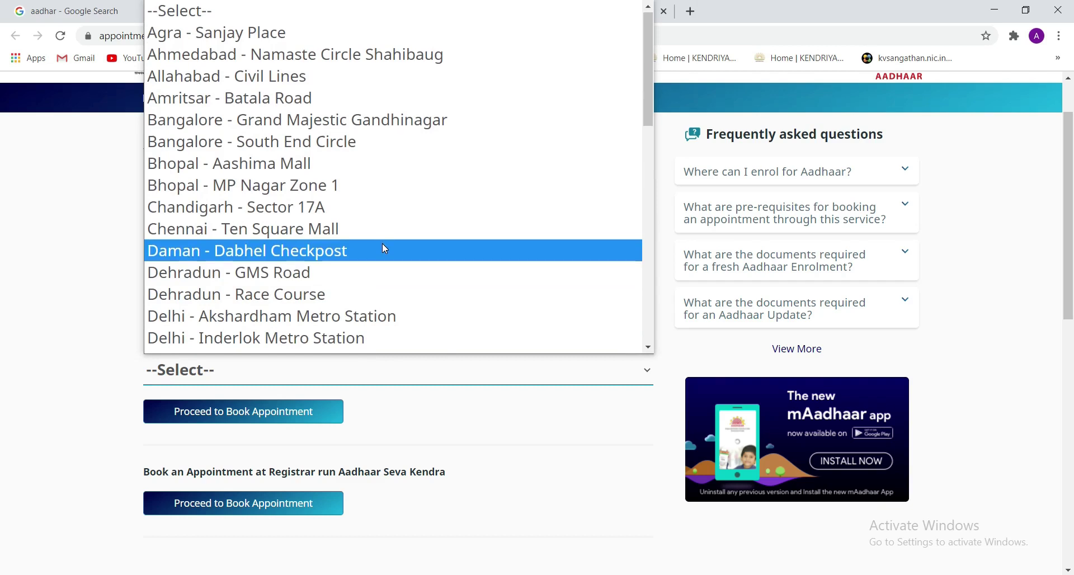
pyautogui.scroll(-10, 385, 249)
pyautogui.scroll(10, 385, 248)
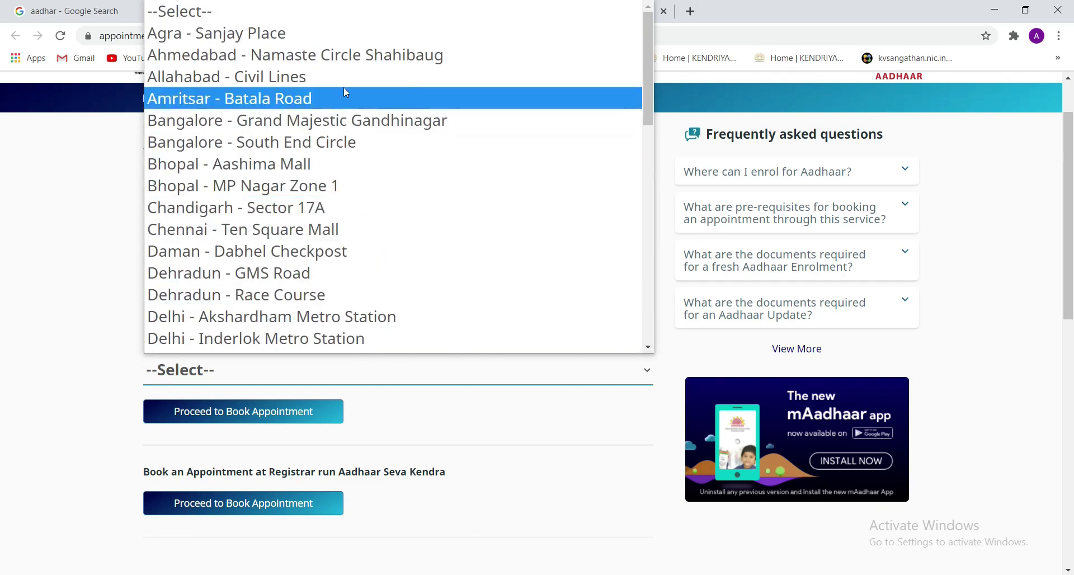
pyautogui.scroll(-9, 378, 137)
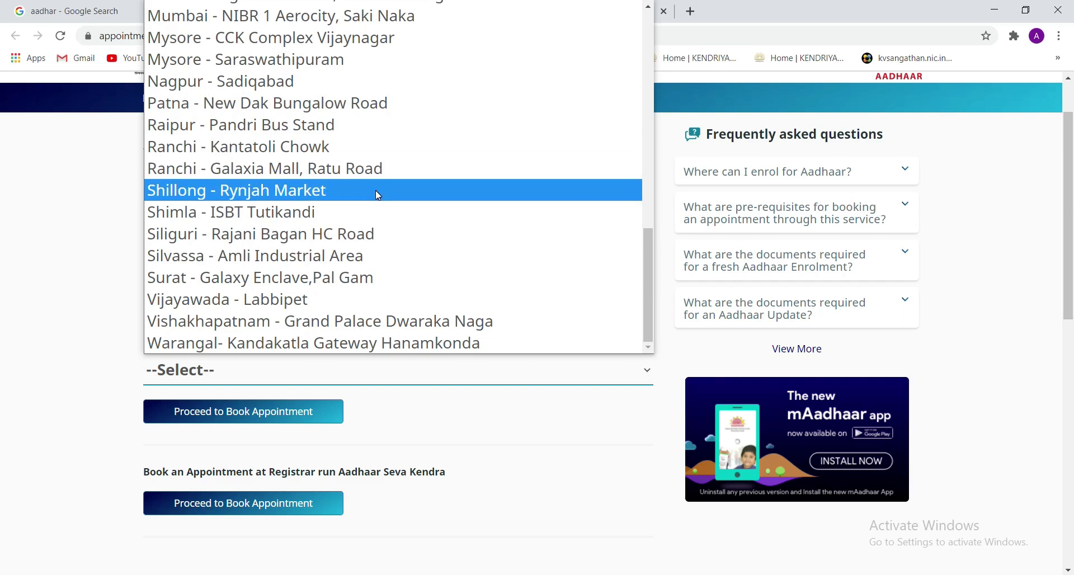
pyautogui.click(38, 289)
pyautogui.scroll(-3, 220, 364)
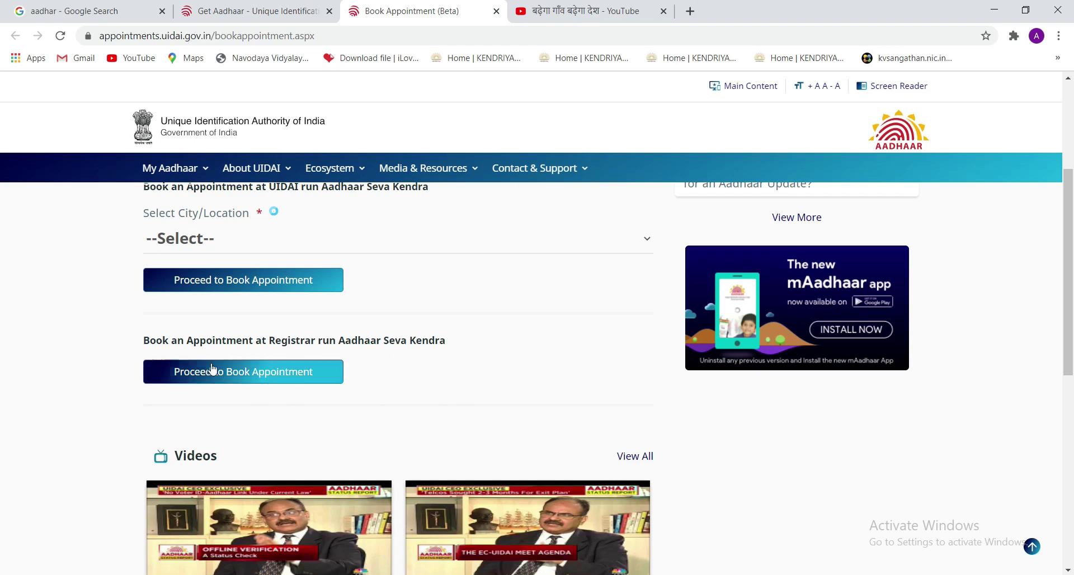
pyautogui.scroll(1, 330, 318)
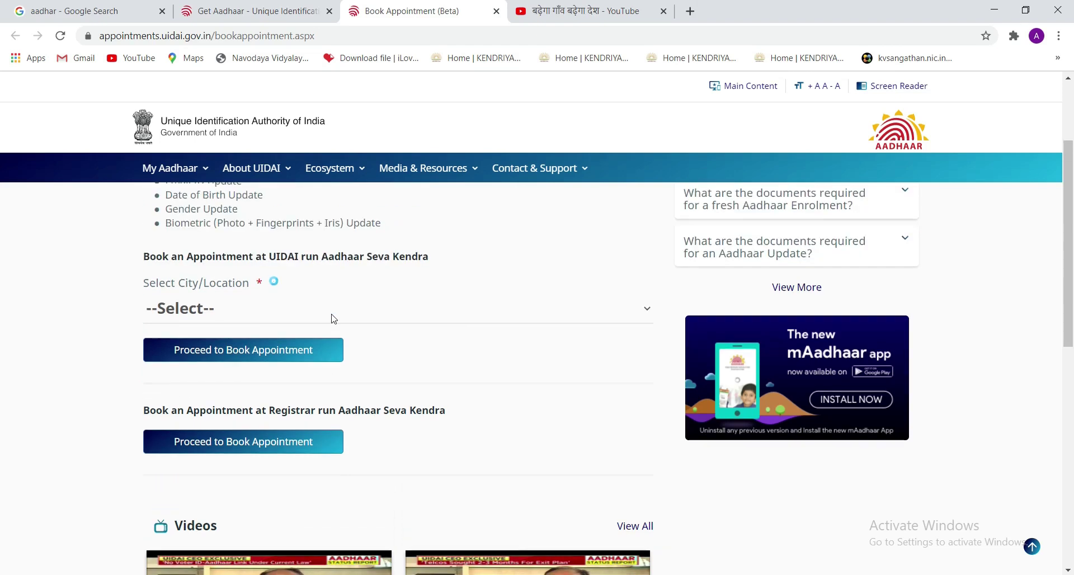
pyautogui.click(372, 317)
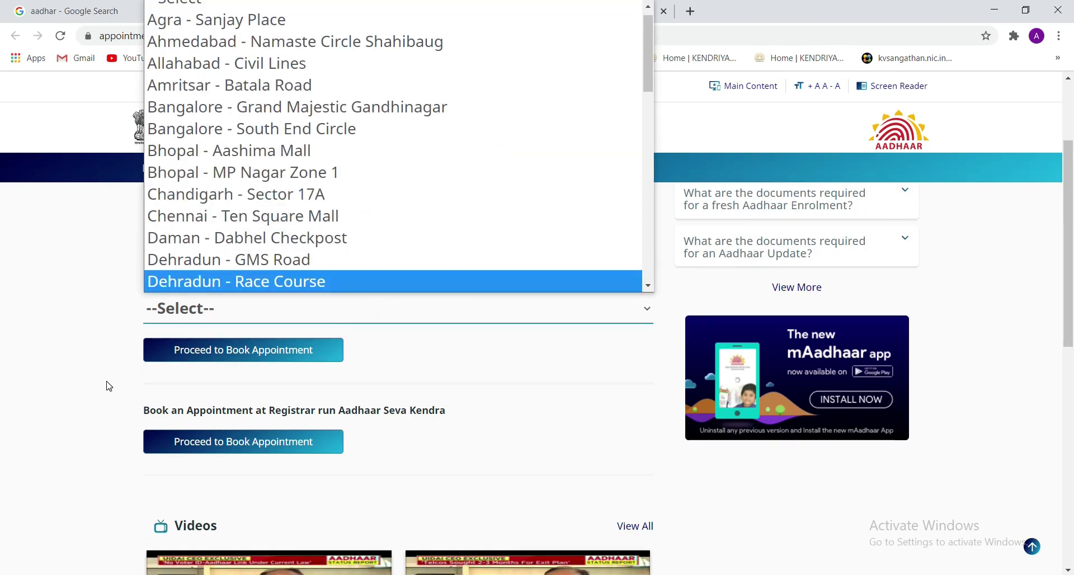
pyautogui.click(107, 383)
pyautogui.scroll(-1, 115, 403)
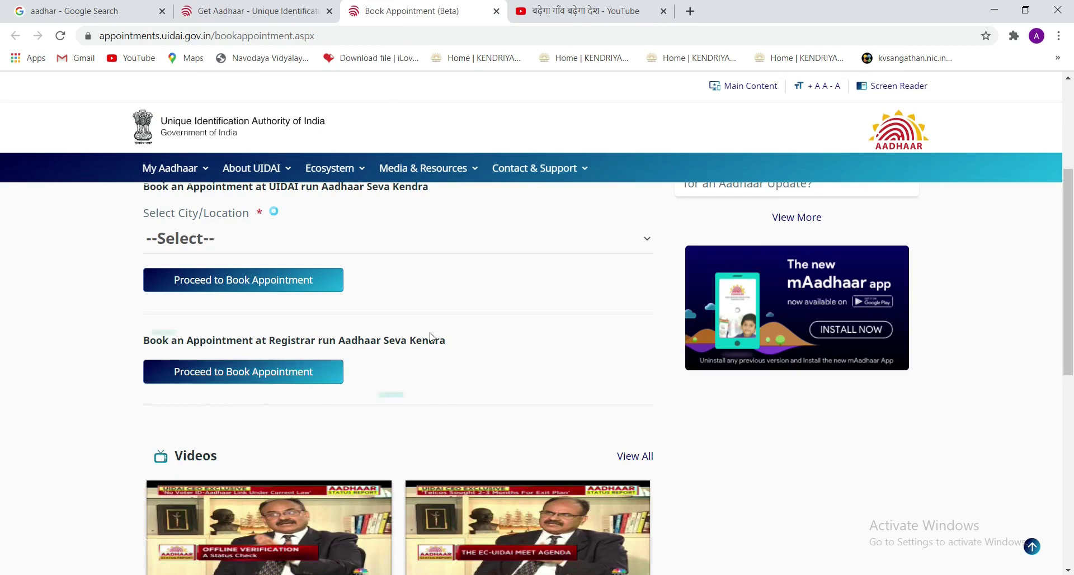
# - Log in to Registrar-run Seva Kendra booking using the mobile login OTP
pyautogui.click(230, 377)
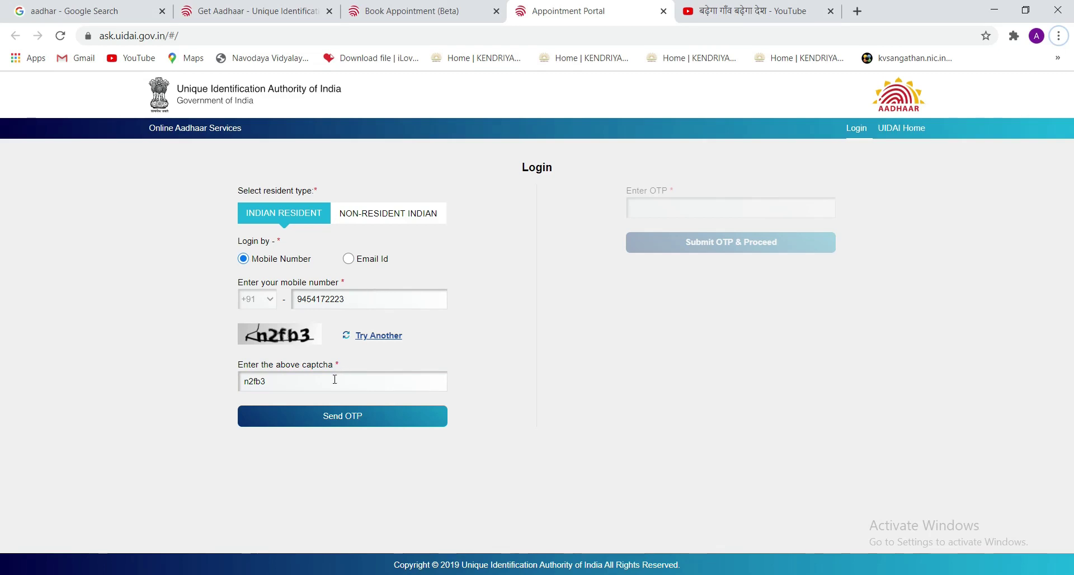
pyautogui.click(338, 418)
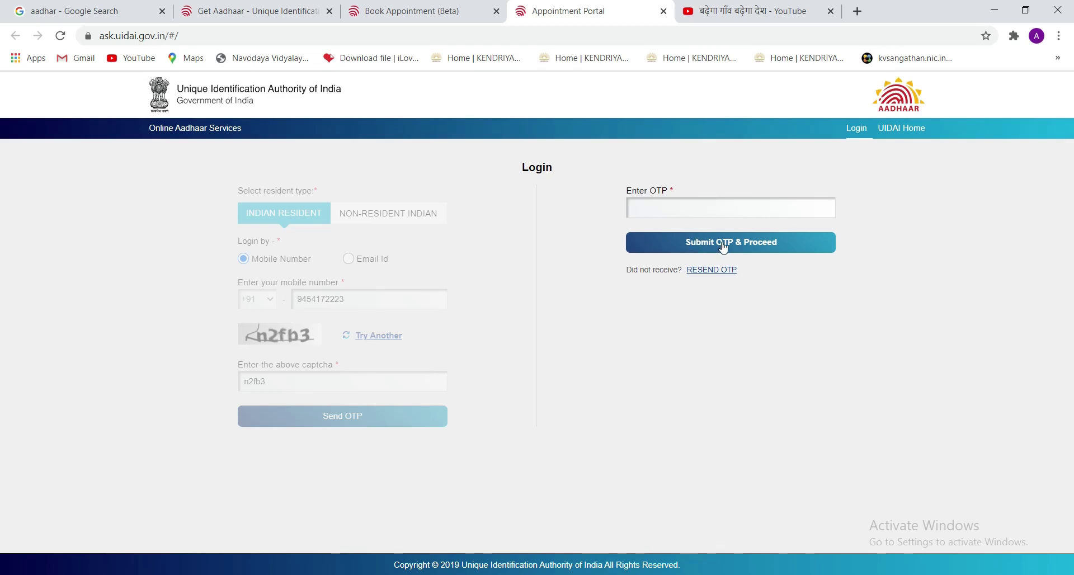
pyautogui.click(706, 210)
pyautogui.hotkey('ctrl', 'v')
pyautogui.click(707, 245)
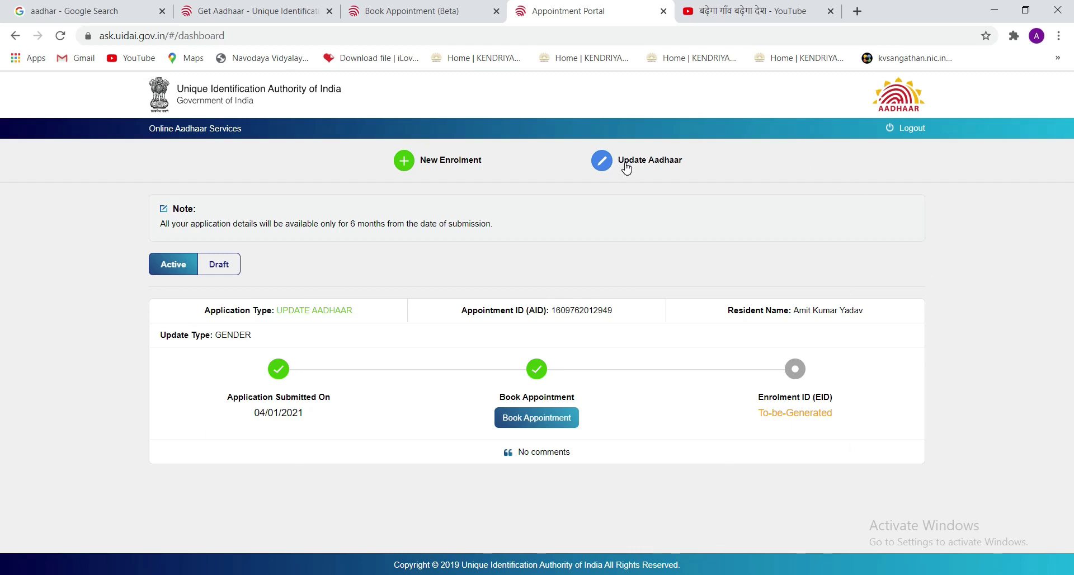
# - Start an Update Aadhaar request with the resident's name and Aadhaar number, choosing Mobile Number
pyautogui.click(627, 166)
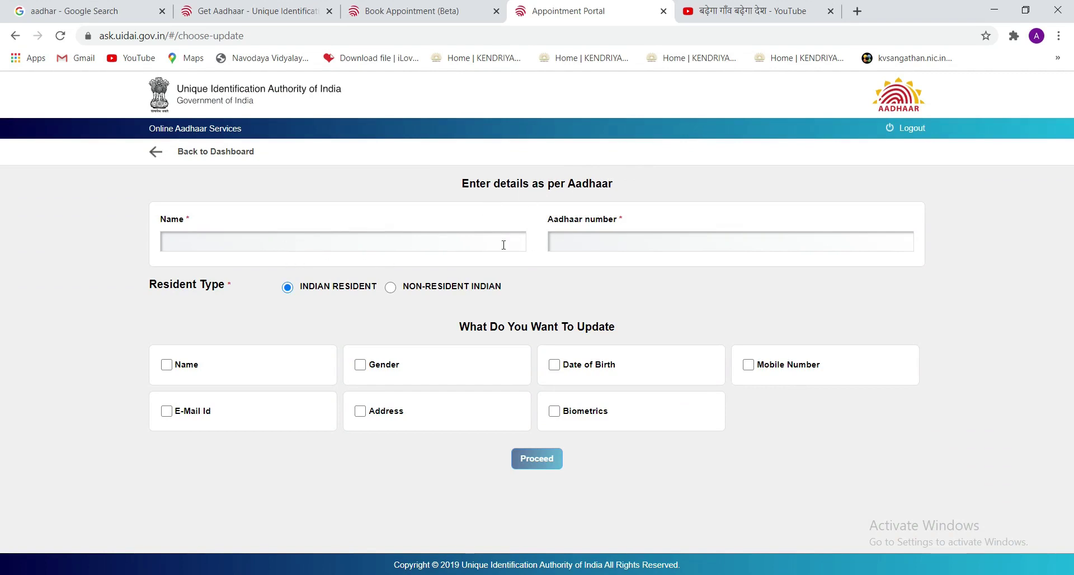
pyautogui.click(412, 243)
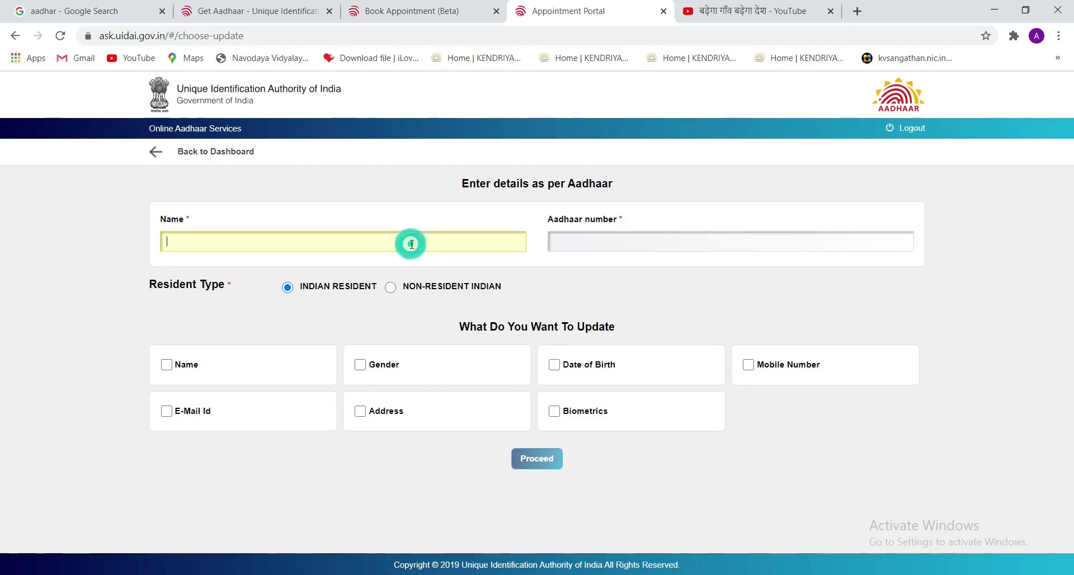
pyautogui.click(606, 244)
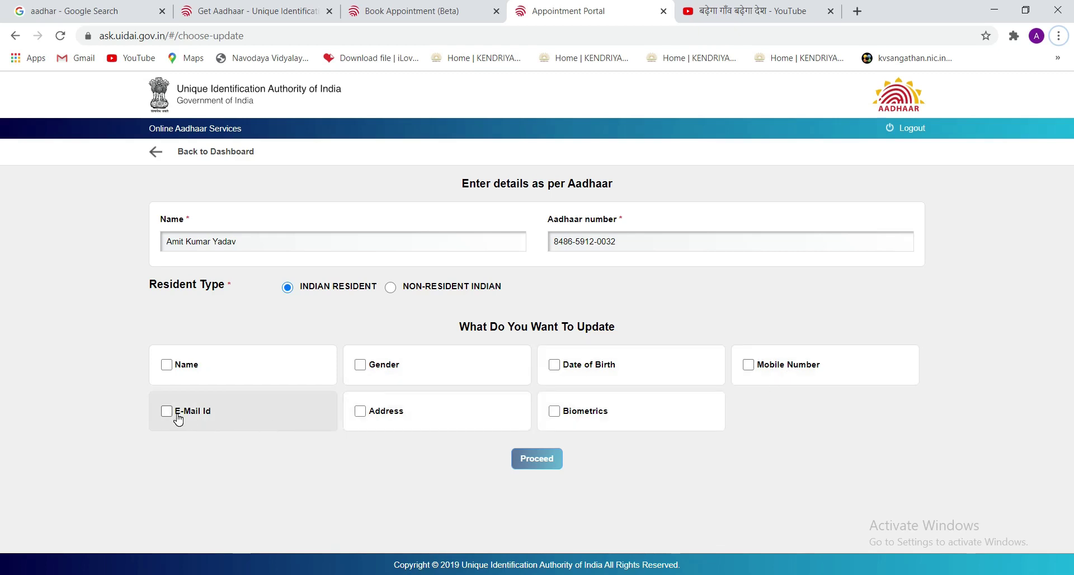
pyautogui.click(750, 366)
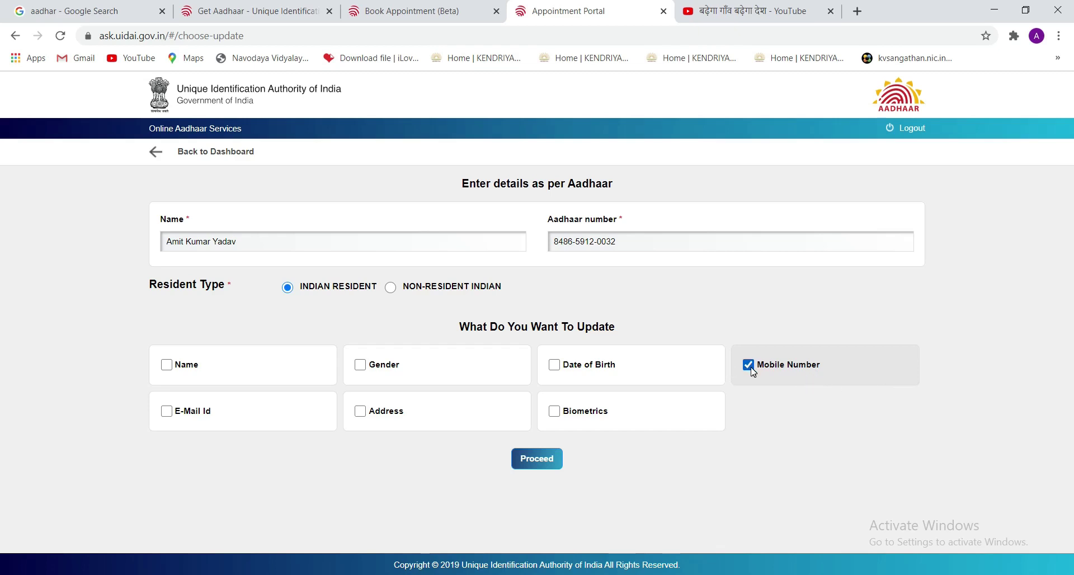
pyautogui.click(547, 458)
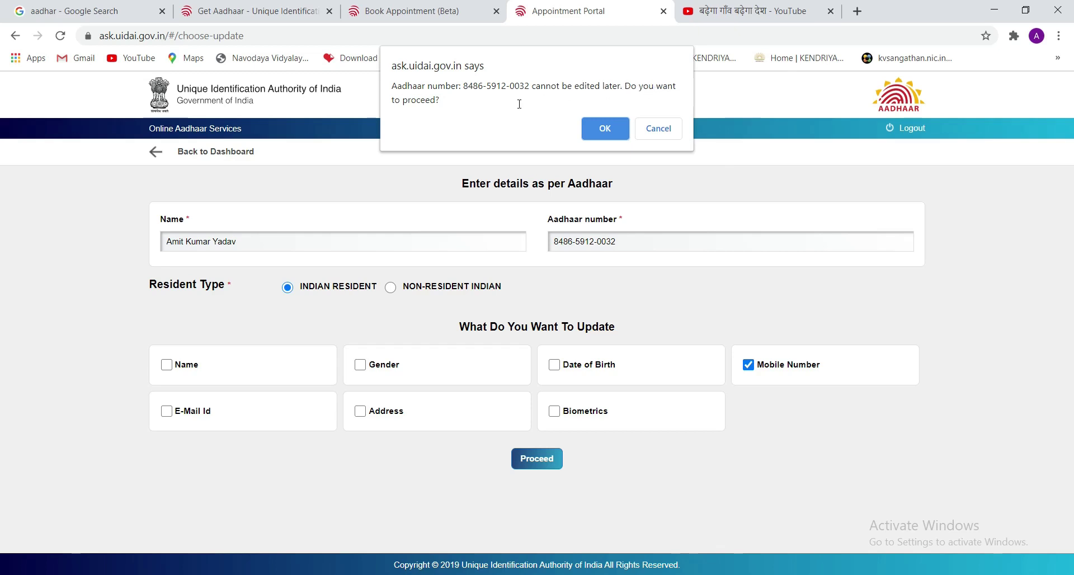
# - Accept the cannot-edit-later notice and enter the new mobile number and captcha
pyautogui.click(605, 128)
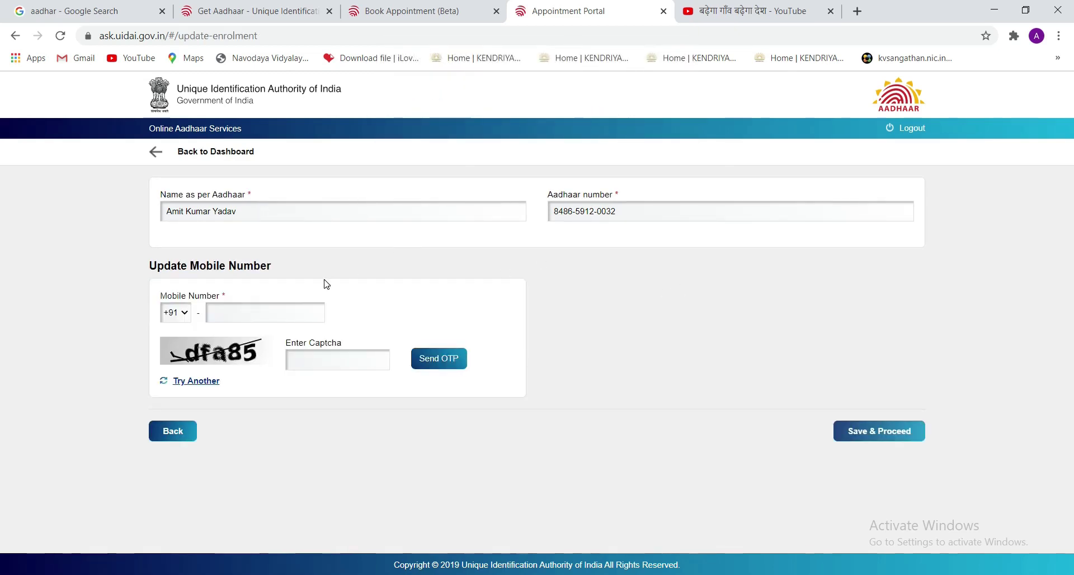
pyautogui.moveTo(150, 269); pyautogui.dragTo(282, 268)
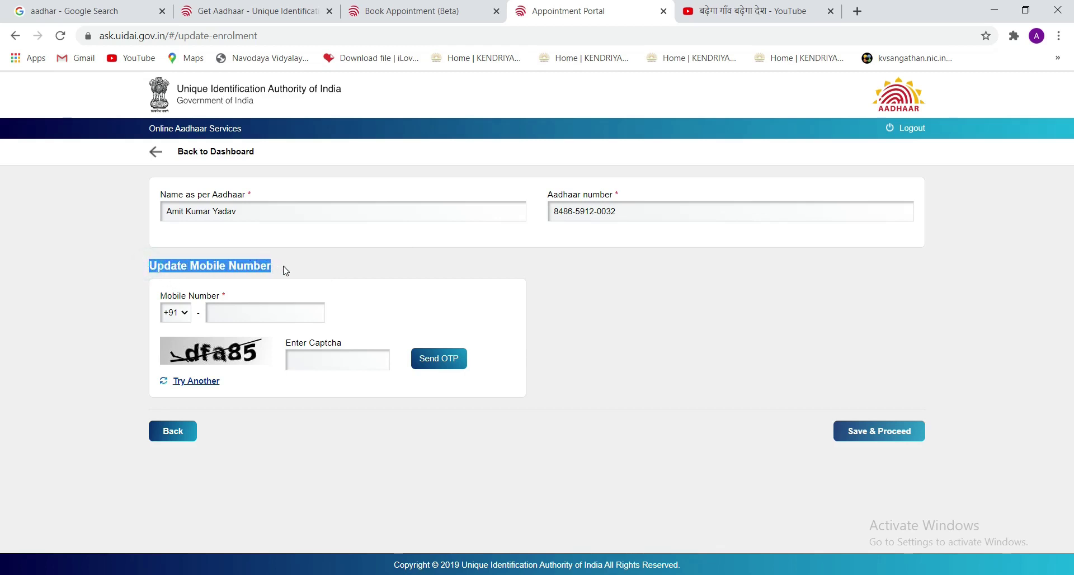
pyautogui.click(284, 268)
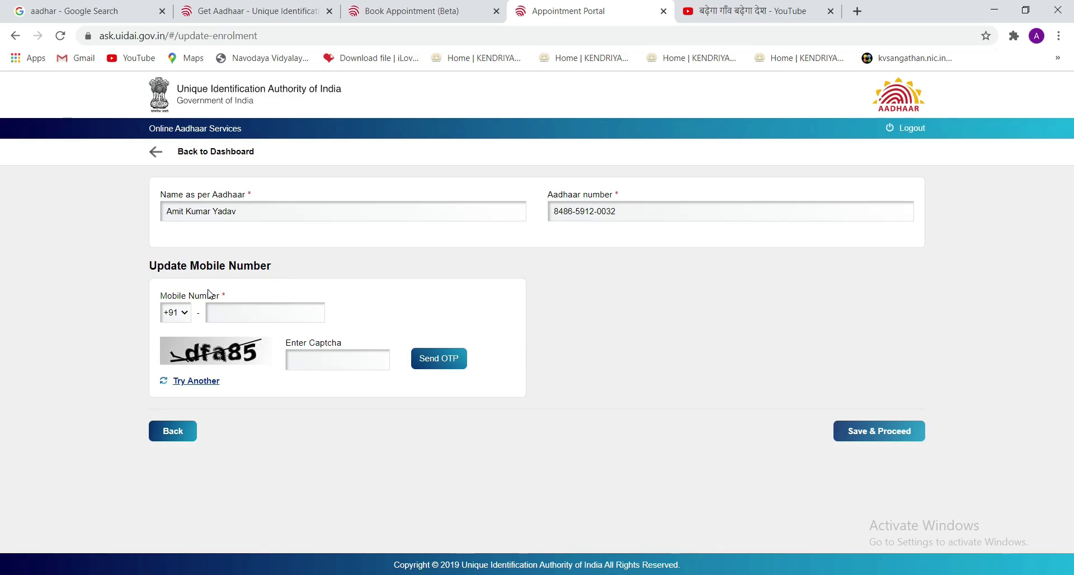
pyautogui.click(234, 307)
pyautogui.press('Tab')
pyautogui.write('dfa85')
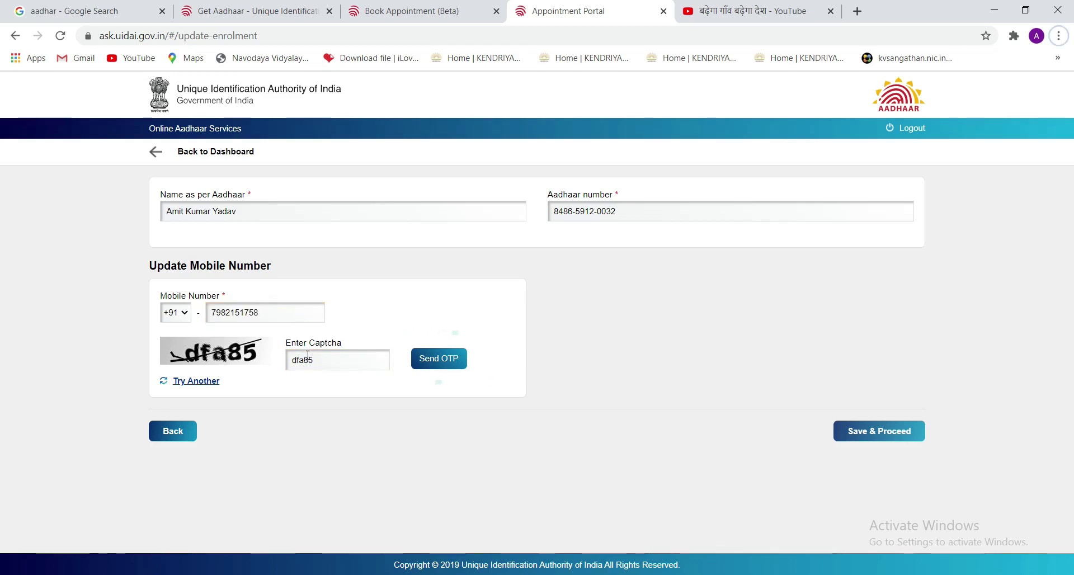
# - Request and verify the OTP sent to the new mobile number
pyautogui.click(436, 364)
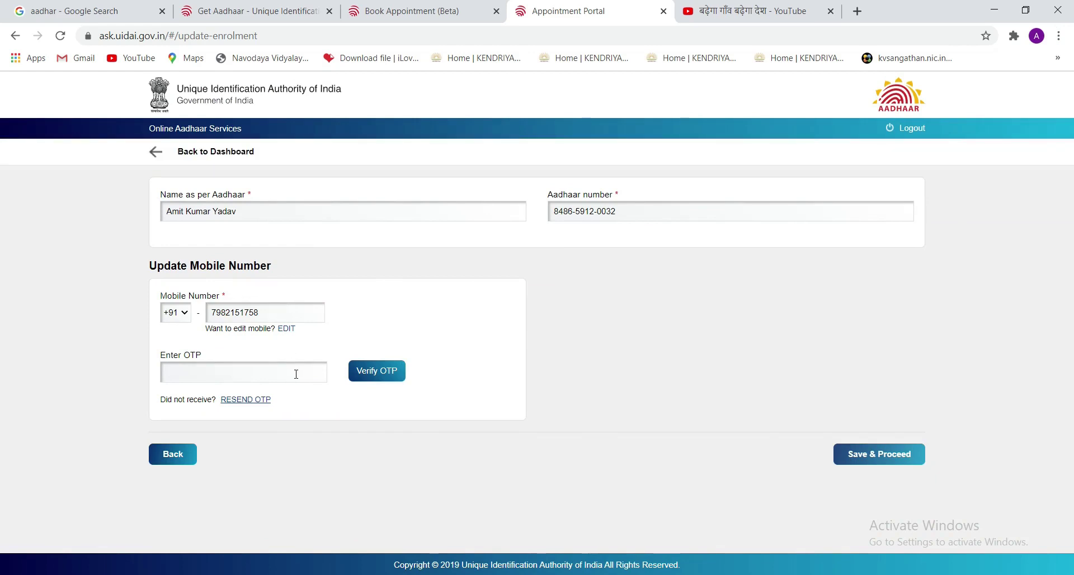
pyautogui.click(258, 371)
pyautogui.click(376, 372)
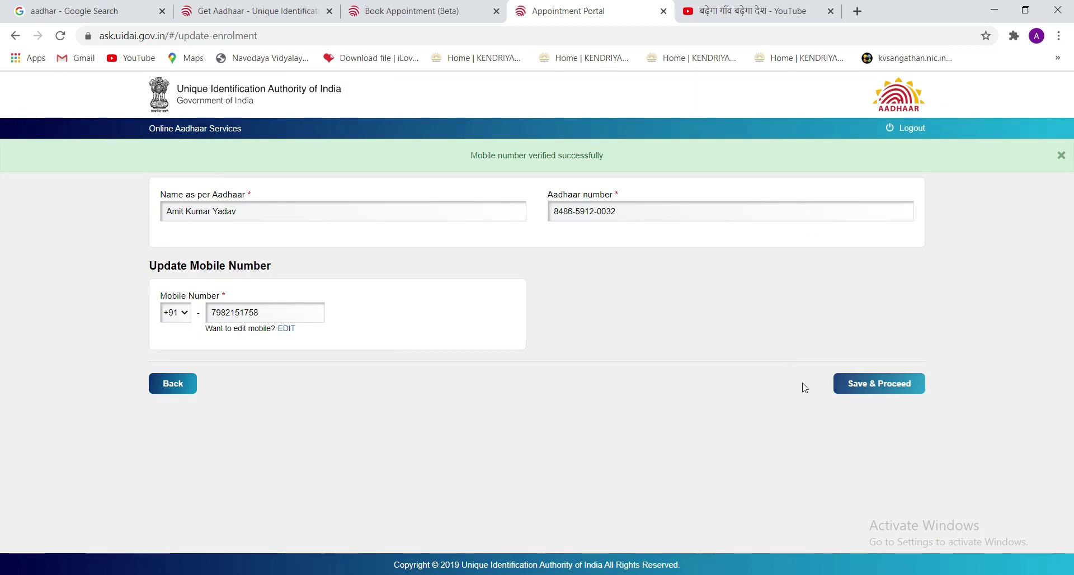
# - Save the mobile update, accept the disclosure declaration, and submit the application
pyautogui.click(884, 390)
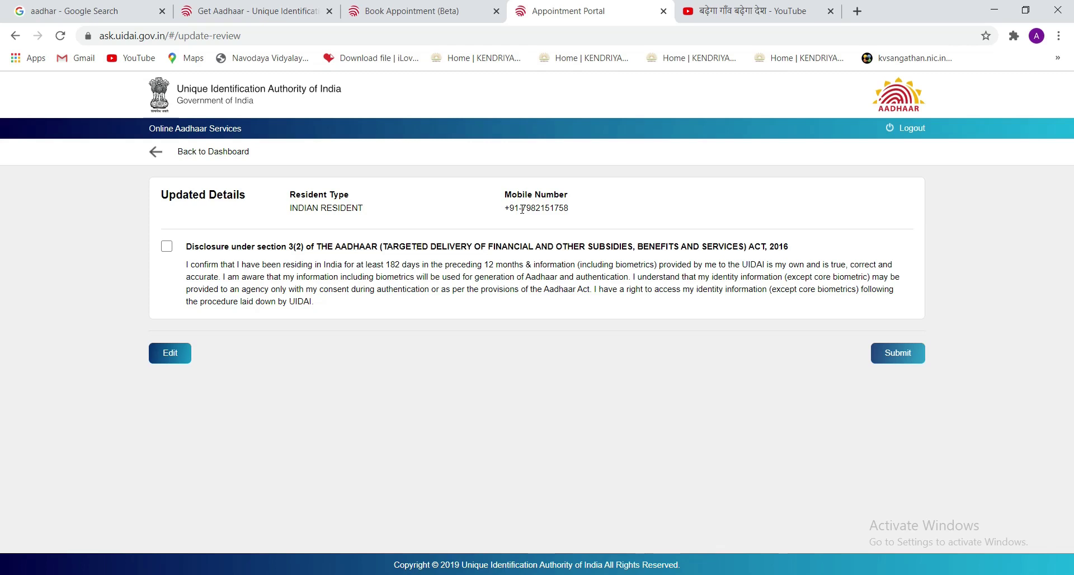
pyautogui.moveTo(521, 208); pyautogui.dragTo(566, 208)
pyautogui.click(567, 208)
pyautogui.click(168, 247)
pyautogui.click(166, 248)
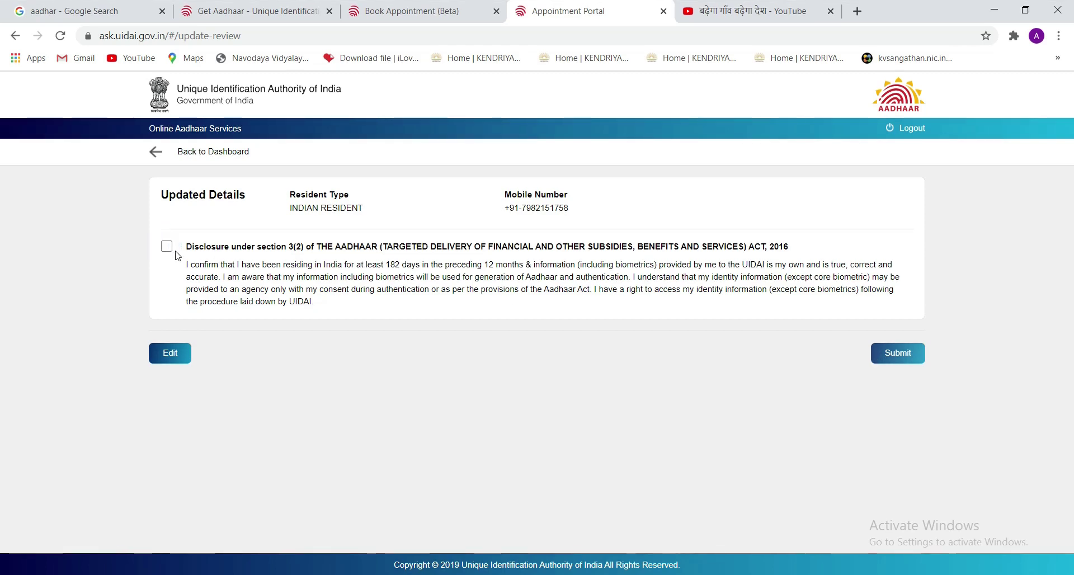
pyautogui.click(167, 247)
pyautogui.click(898, 354)
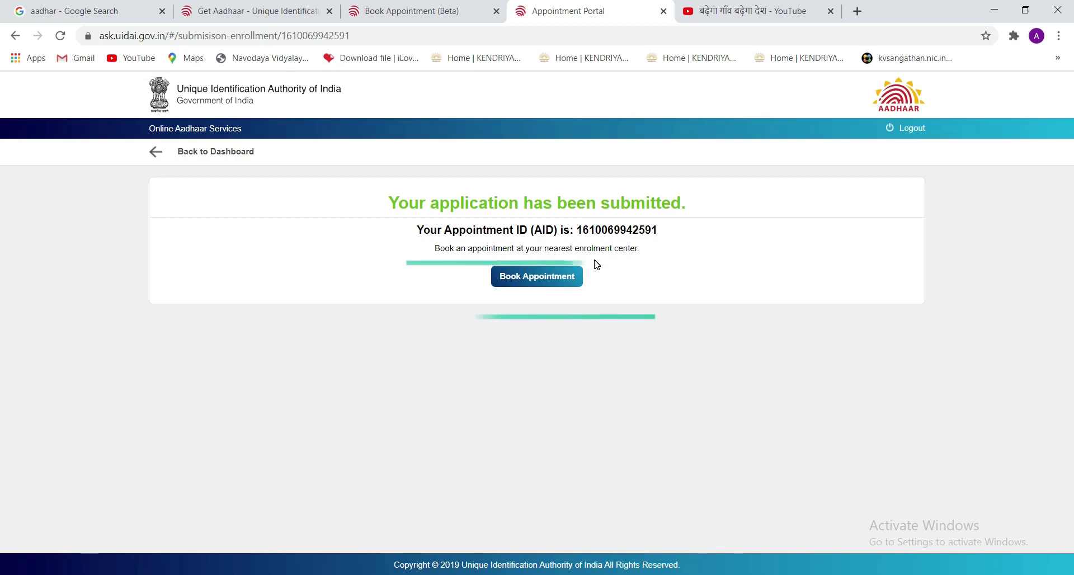
# - Search enrolment centres by pincode 802101 and start booking at DRCC Buxar
pyautogui.click(535, 280)
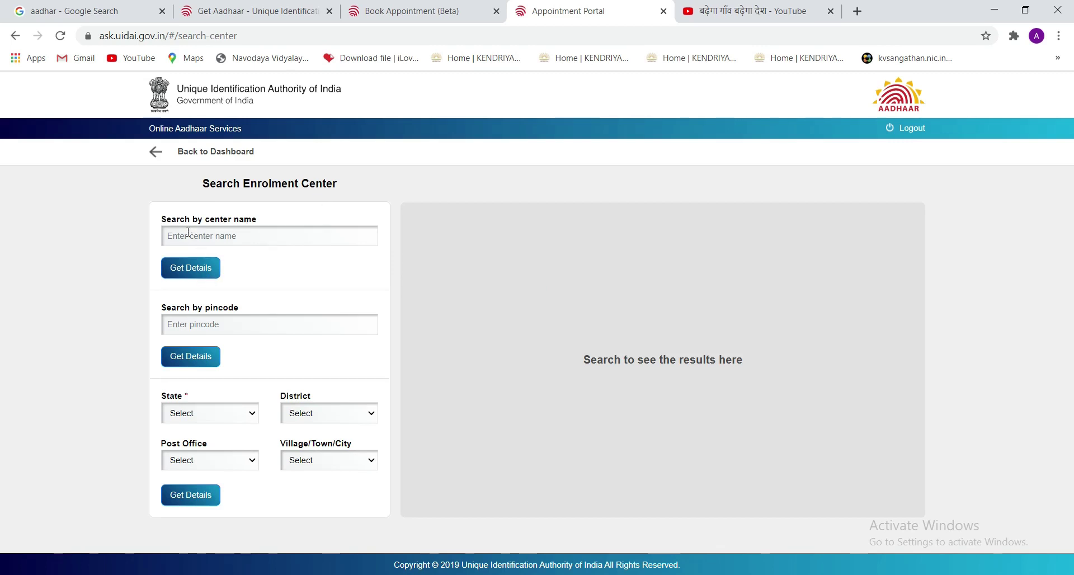
pyautogui.moveTo(210, 220)
pyautogui.mouseDown()
pyautogui.moveTo(244, 221)
pyautogui.moveTo(205, 219)
pyautogui.mouseUp()
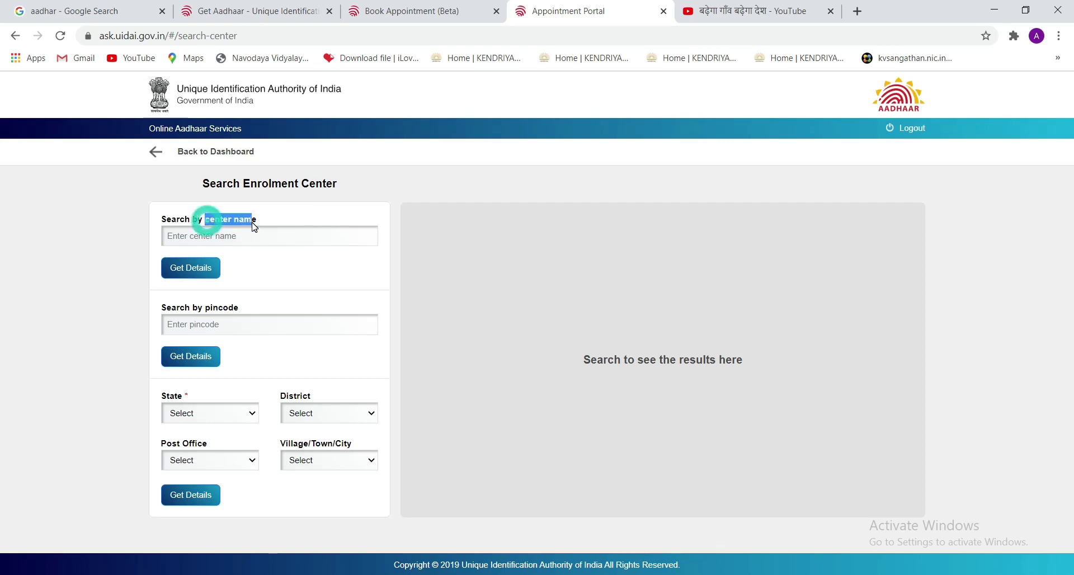
pyautogui.moveTo(203, 310); pyautogui.dragTo(243, 312)
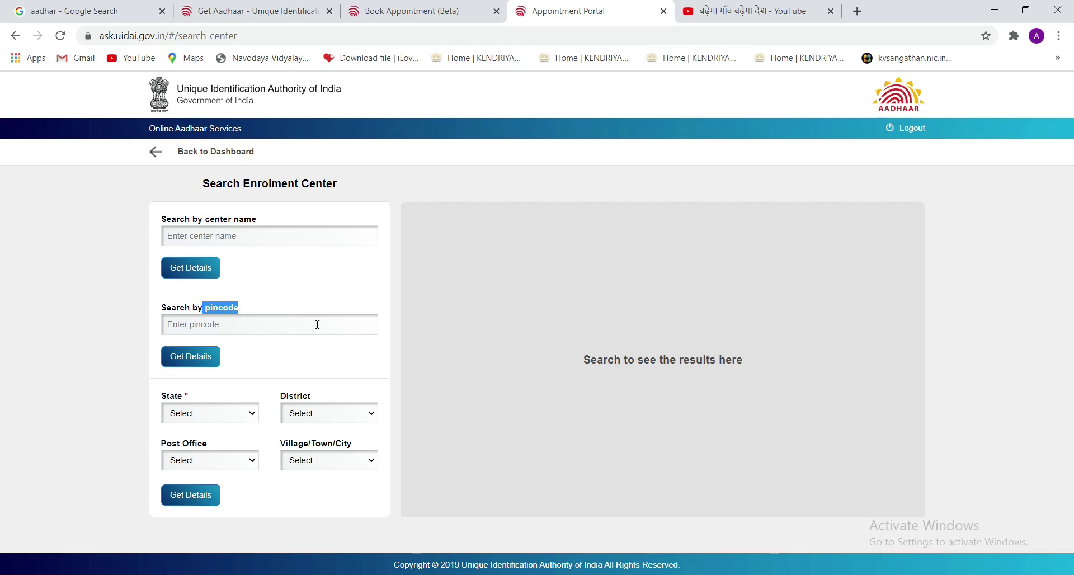
pyautogui.click(262, 320)
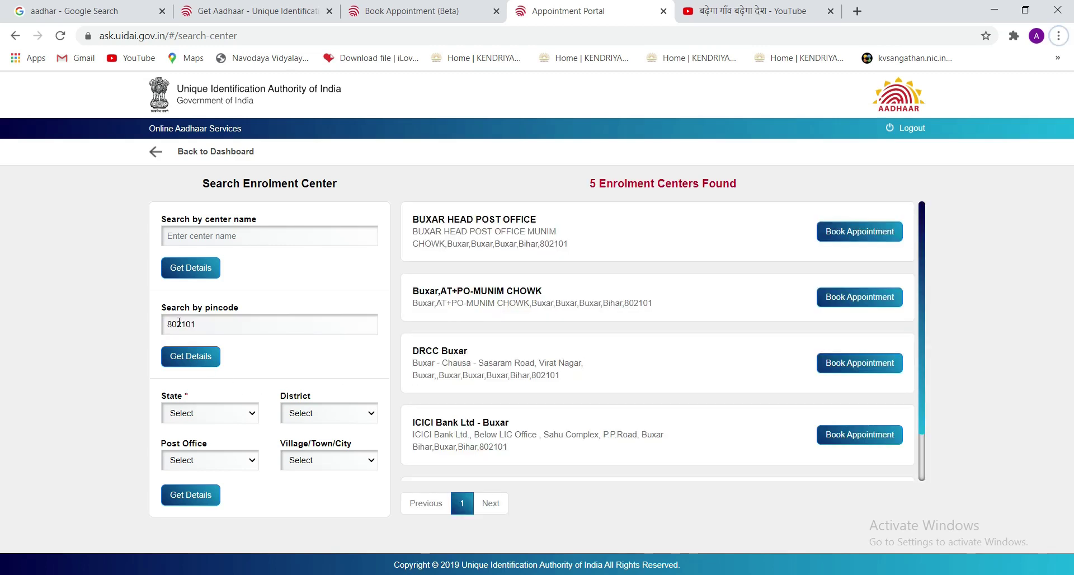
pyautogui.moveTo(206, 324); pyautogui.dragTo(167, 324)
pyautogui.click(208, 324)
pyautogui.moveTo(208, 325); pyautogui.dragTo(167, 325)
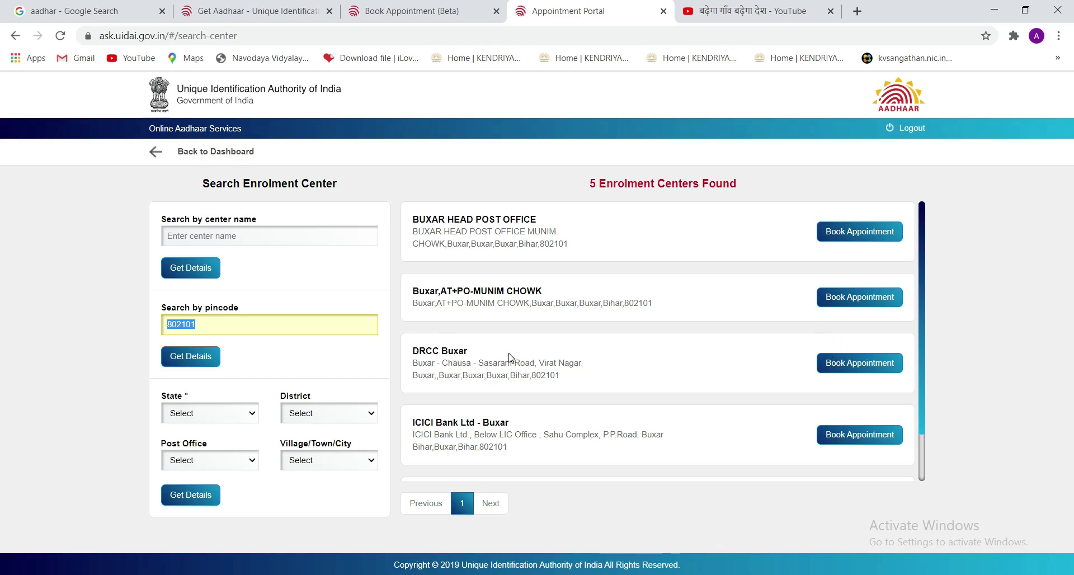
pyautogui.click(856, 365)
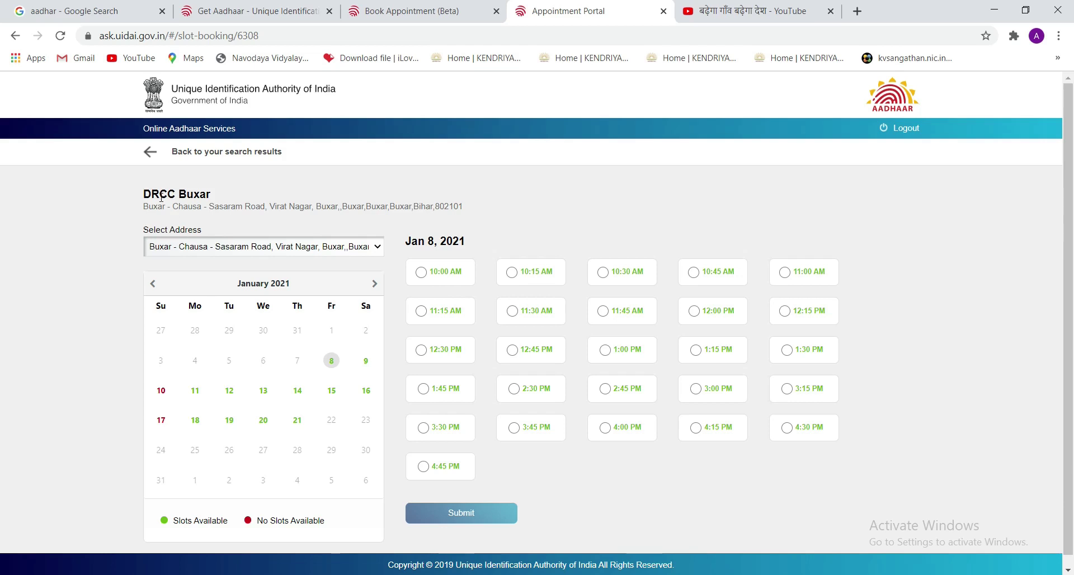
pyautogui.moveTo(469, 208); pyautogui.dragTo(144, 211)
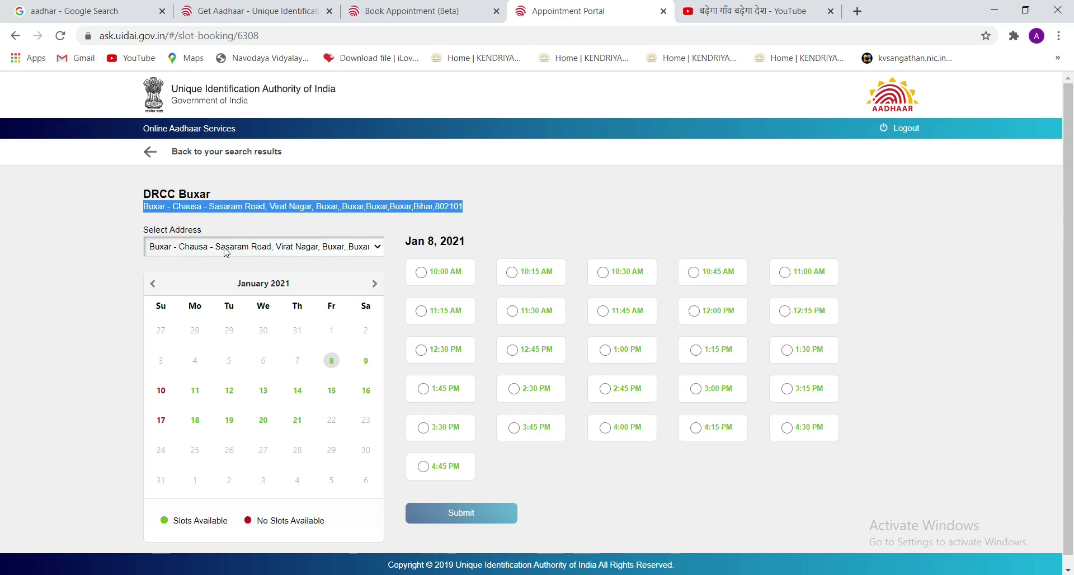
pyautogui.click(365, 251)
pyautogui.click(362, 244)
pyautogui.scroll(-1, 194, 330)
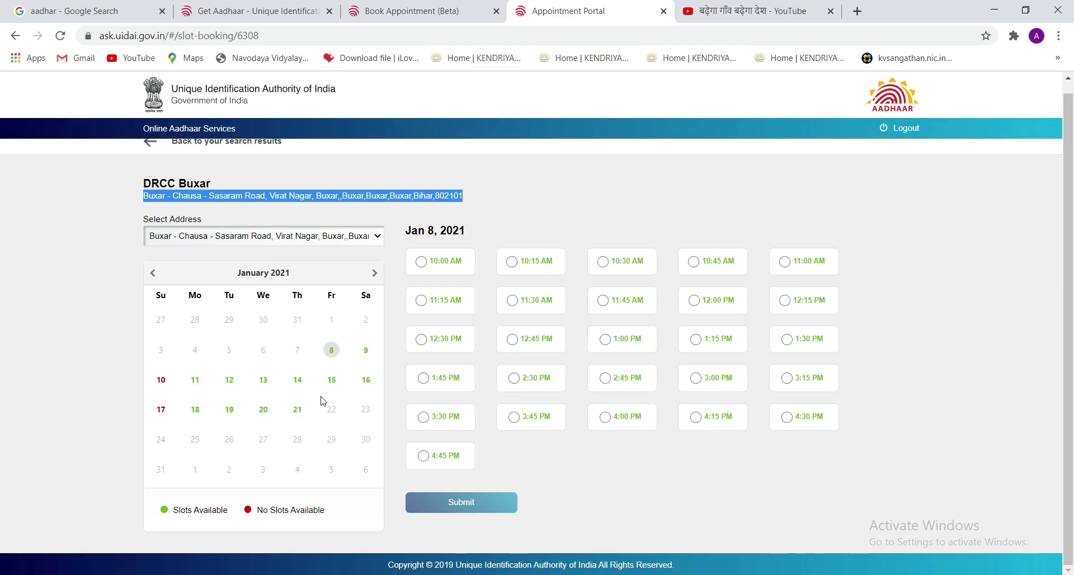
# - Pick 9 January 2021 and the 12:45 PM time slot
pyautogui.click(366, 351)
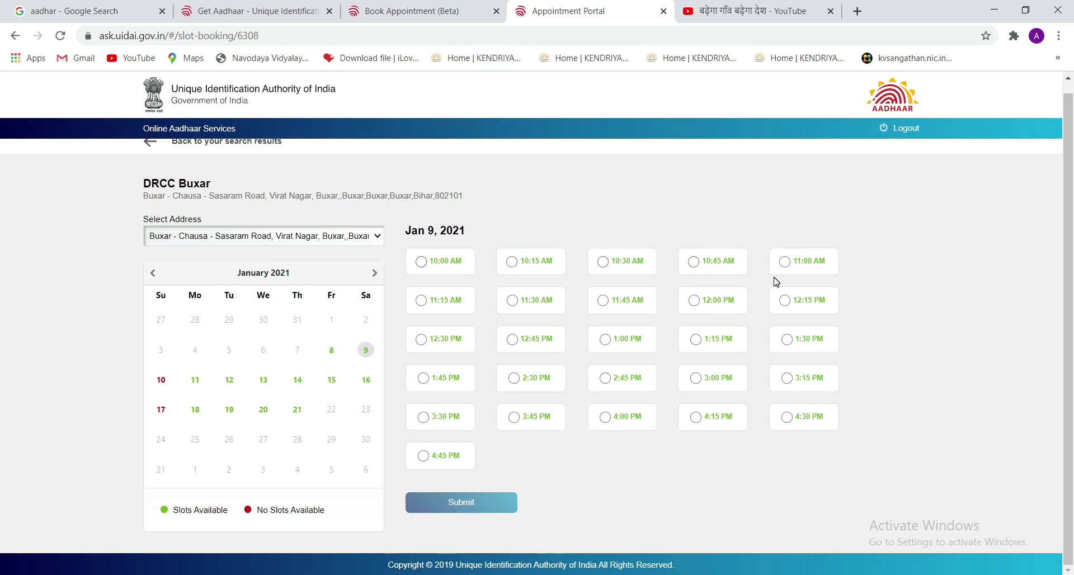
pyautogui.click(512, 340)
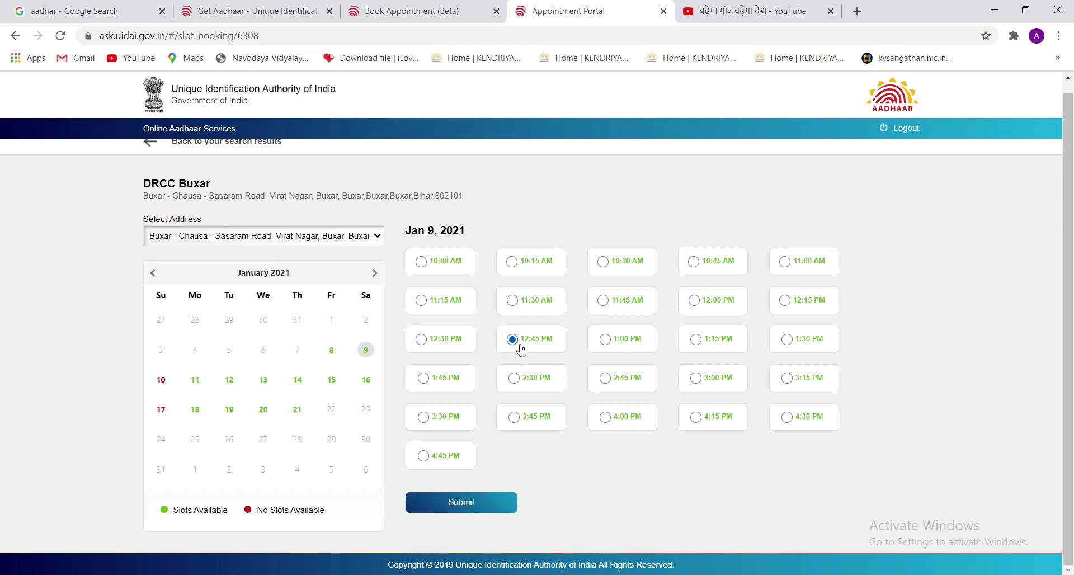
# - Submit the slot and check the summary: DRCC Buxar, 09/01/2021, 12:45 PM, Rs.50
pyautogui.click(454, 506)
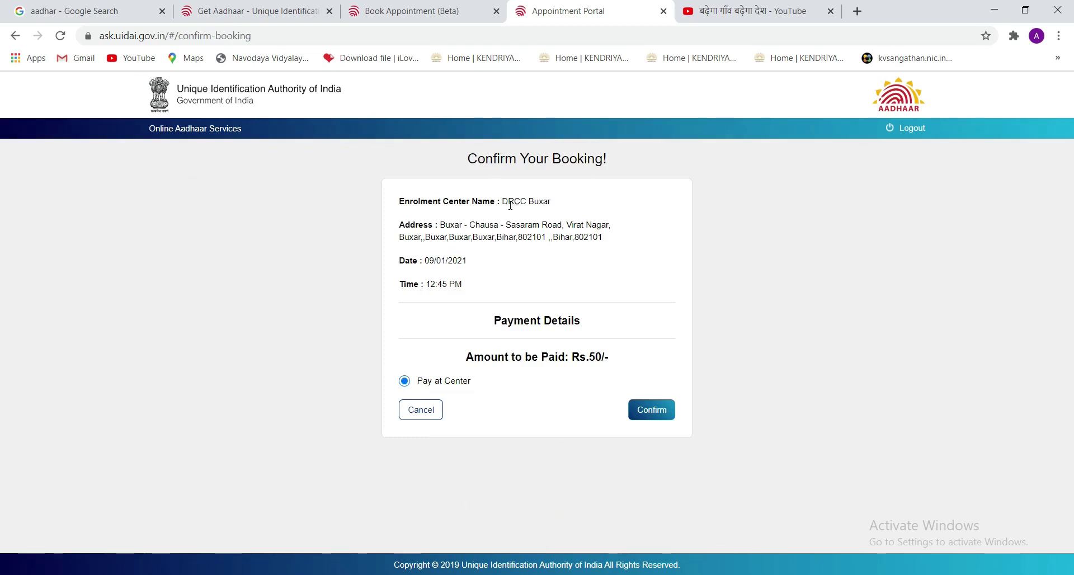
pyautogui.moveTo(499, 201); pyautogui.dragTo(542, 202)
pyautogui.moveTo(406, 225); pyautogui.dragTo(543, 237)
pyautogui.moveTo(400, 260); pyautogui.dragTo(469, 264)
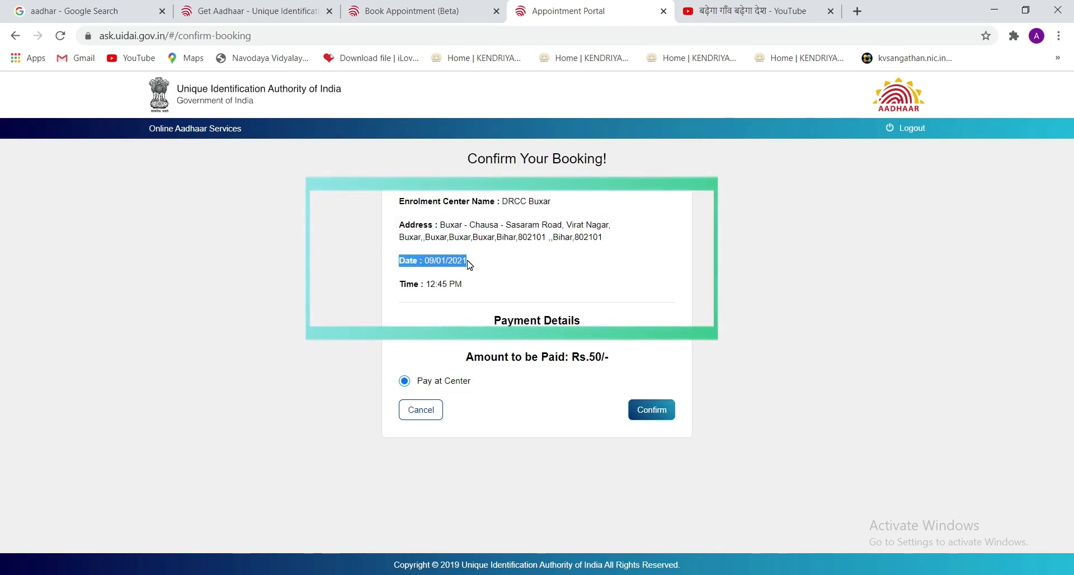
pyautogui.click(469, 265)
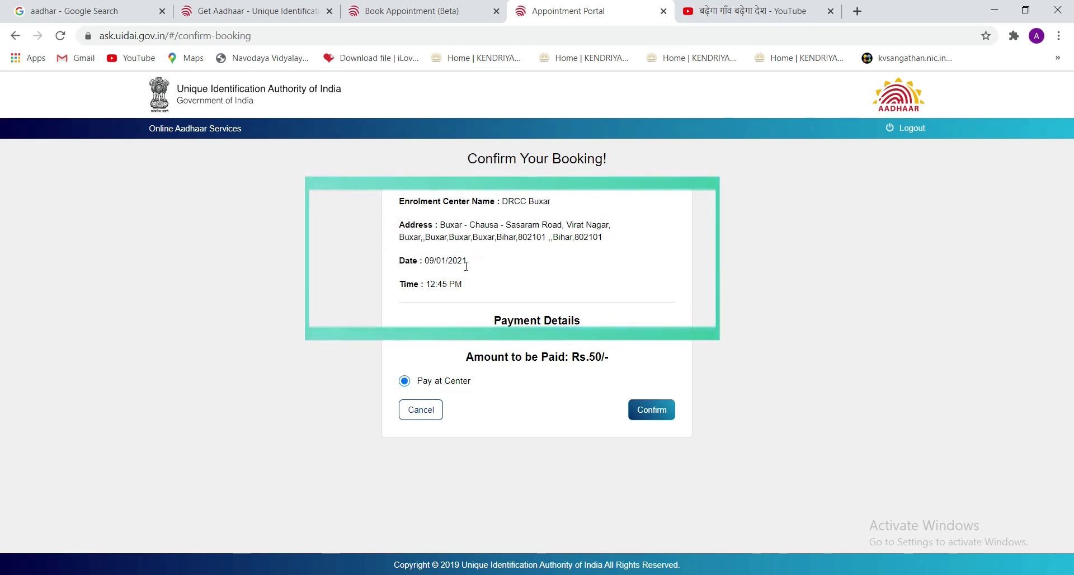
pyautogui.moveTo(400, 284); pyautogui.dragTo(590, 327)
pyautogui.click(588, 324)
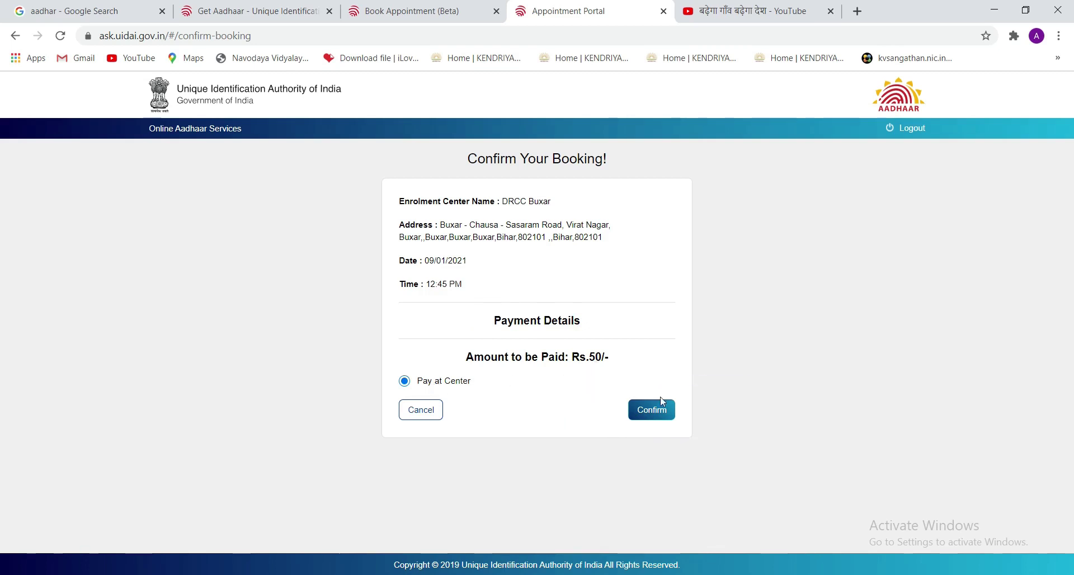
# - Confirm the booking with payment at centre and scroll through the acknowledgement PDF
pyautogui.click(650, 409)
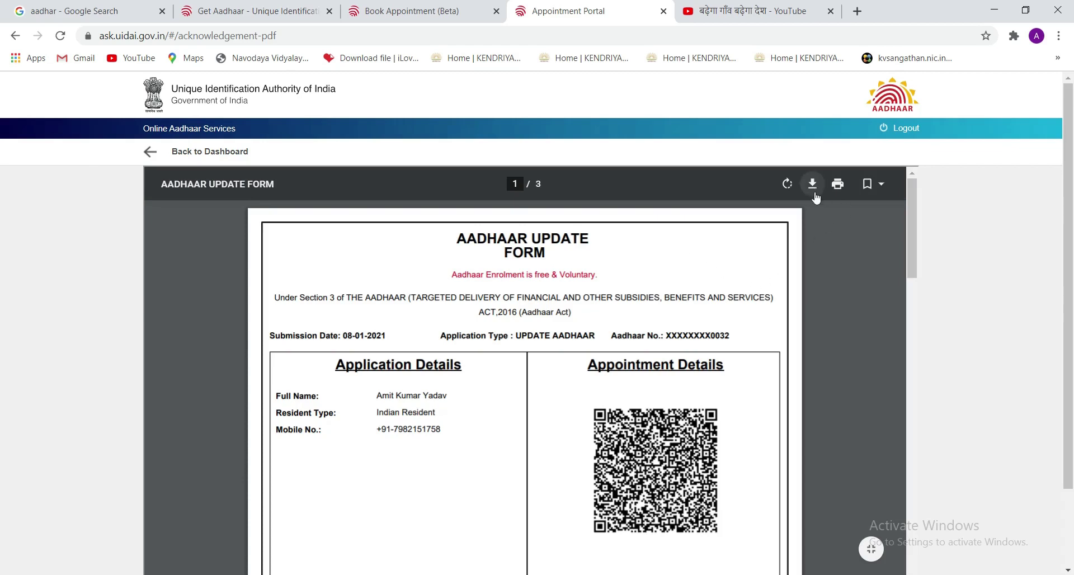
pyautogui.scroll(-3, 790, 259)
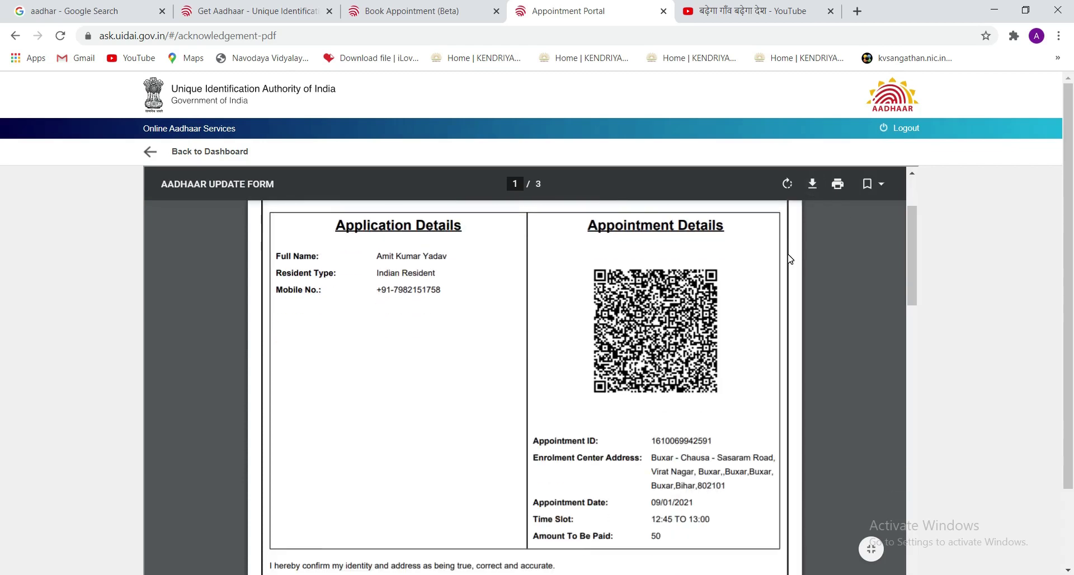
pyautogui.scroll(-3, 789, 259)
pyautogui.scroll(6, 790, 259)
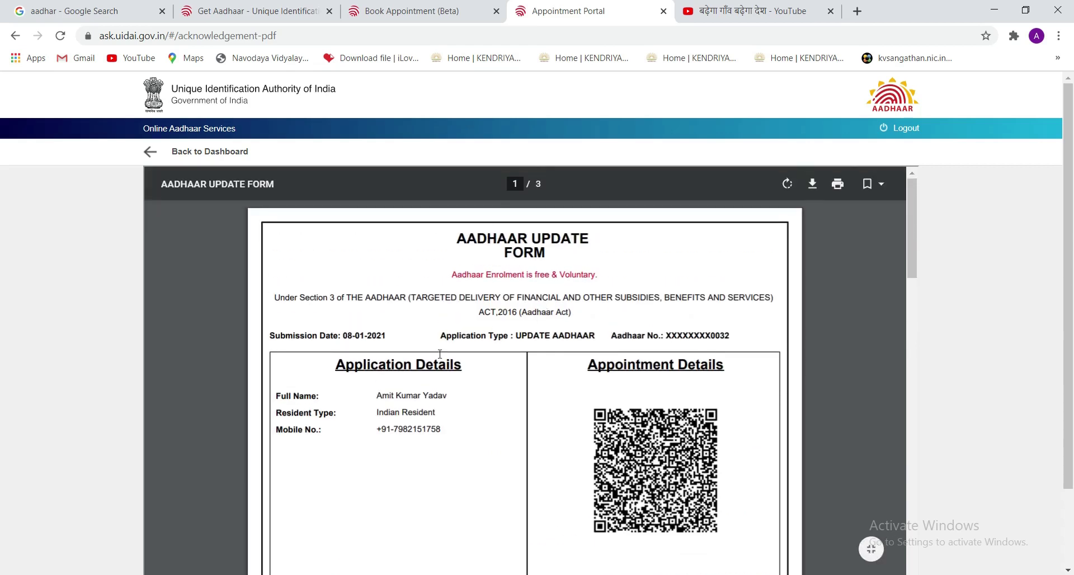
pyautogui.scroll(-1, 376, 397)
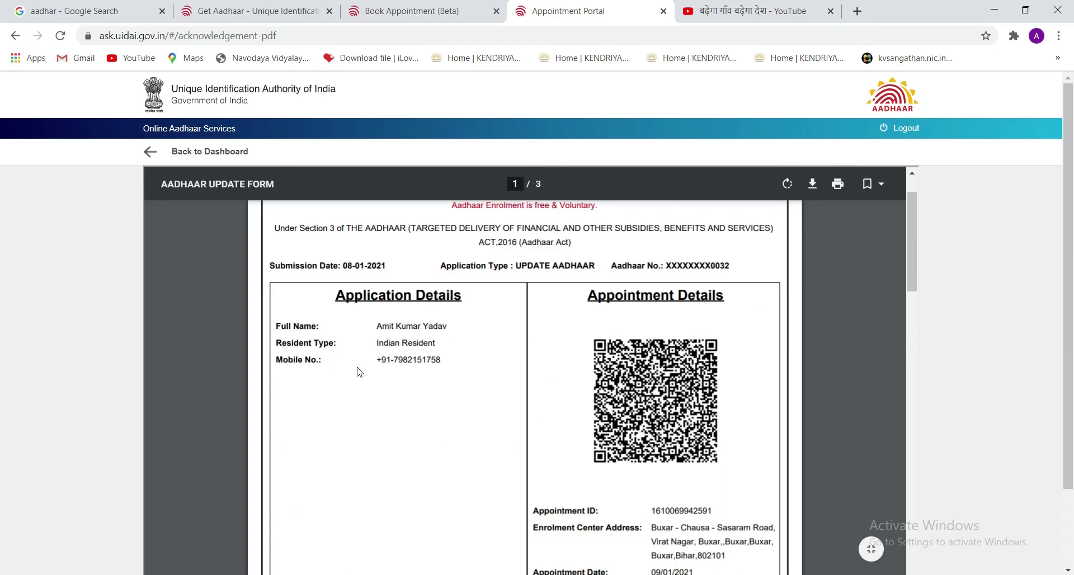
pyautogui.scroll(-1, 478, 361)
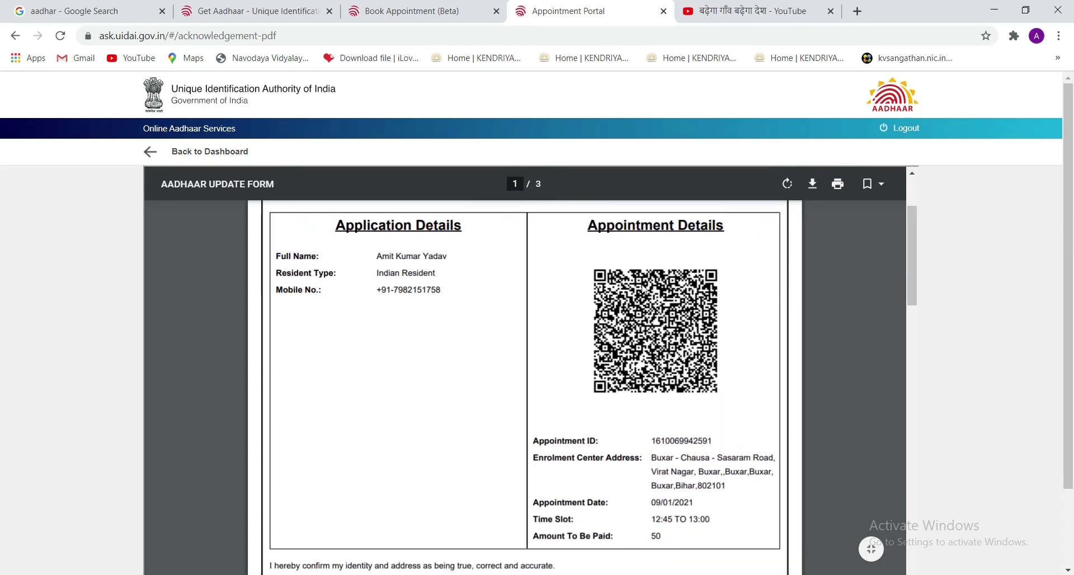
pyautogui.scroll(-1, 672, 335)
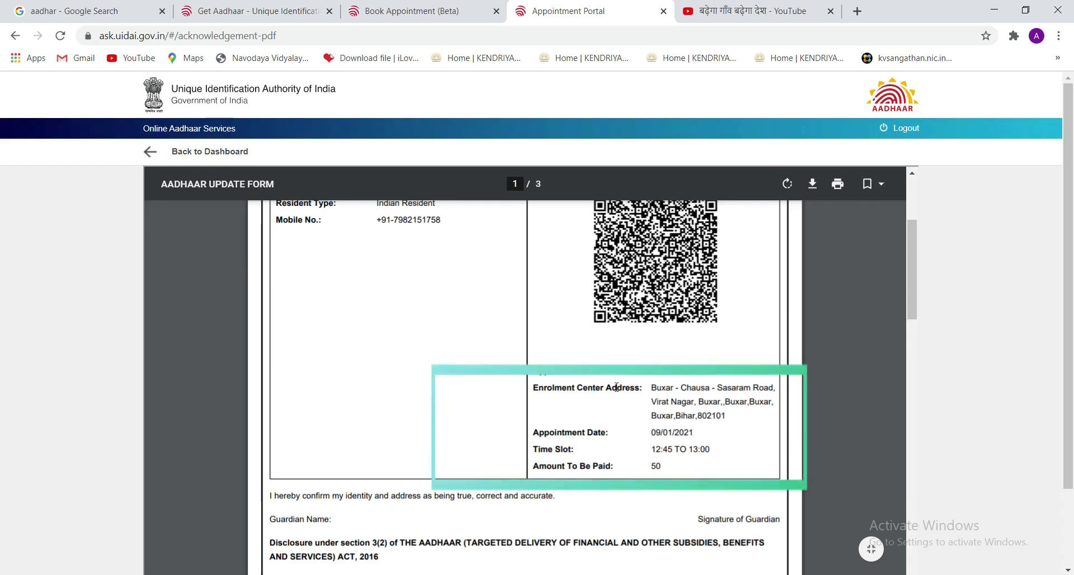
# - Highlight the appointment date 09/01/2021 and slot 12:45 TO 13:00 on the acknowledgement
pyautogui.moveTo(644, 390); pyautogui.dragTo(707, 416)
pyautogui.scroll(-1, 590, 385)
pyautogui.moveTo(648, 364); pyautogui.dragTo(692, 362)
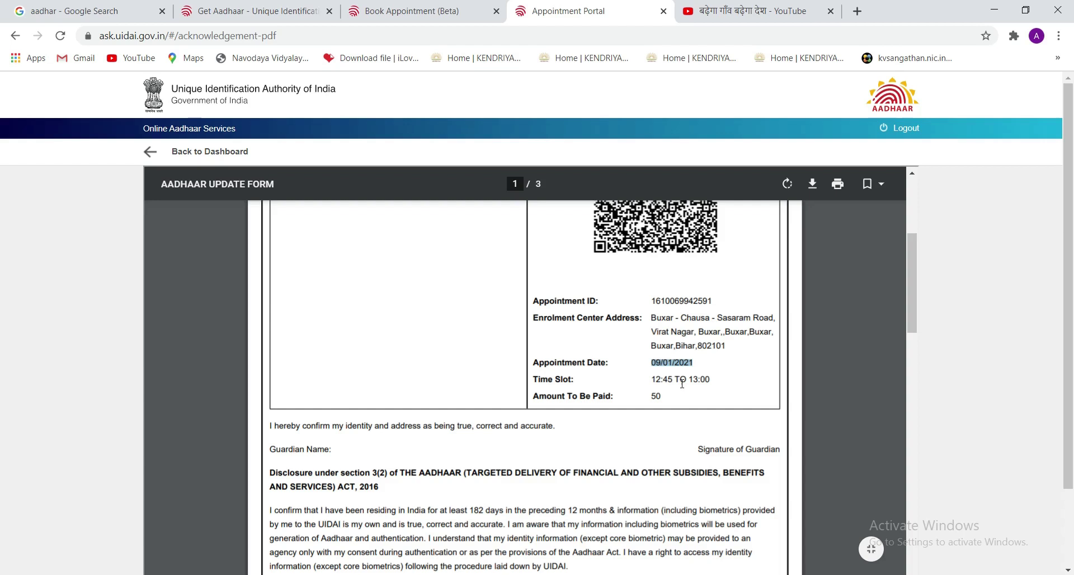
pyautogui.moveTo(652, 380); pyautogui.dragTo(711, 380)
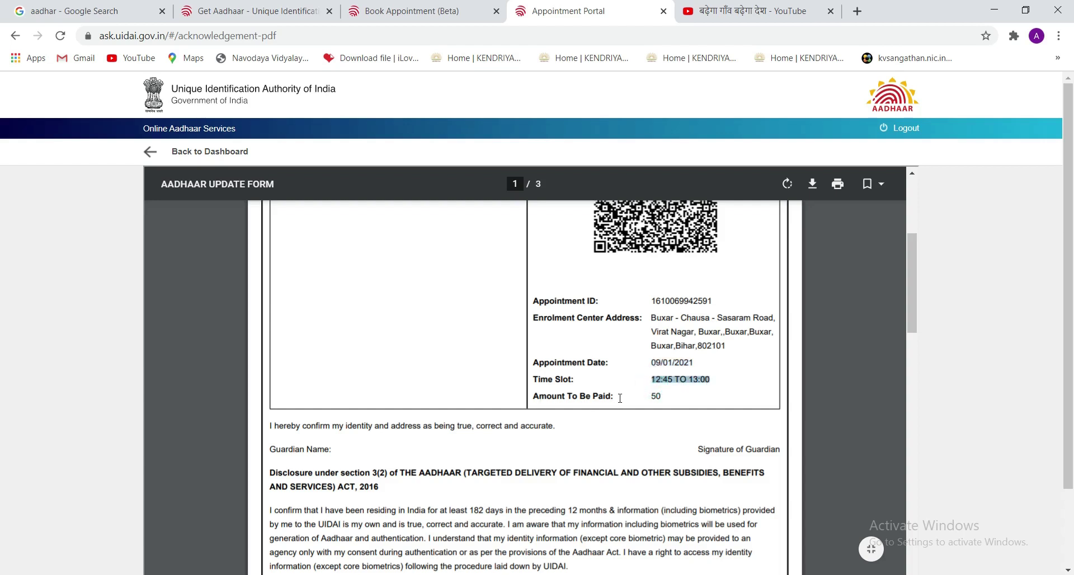
pyautogui.scroll(-2, 645, 397)
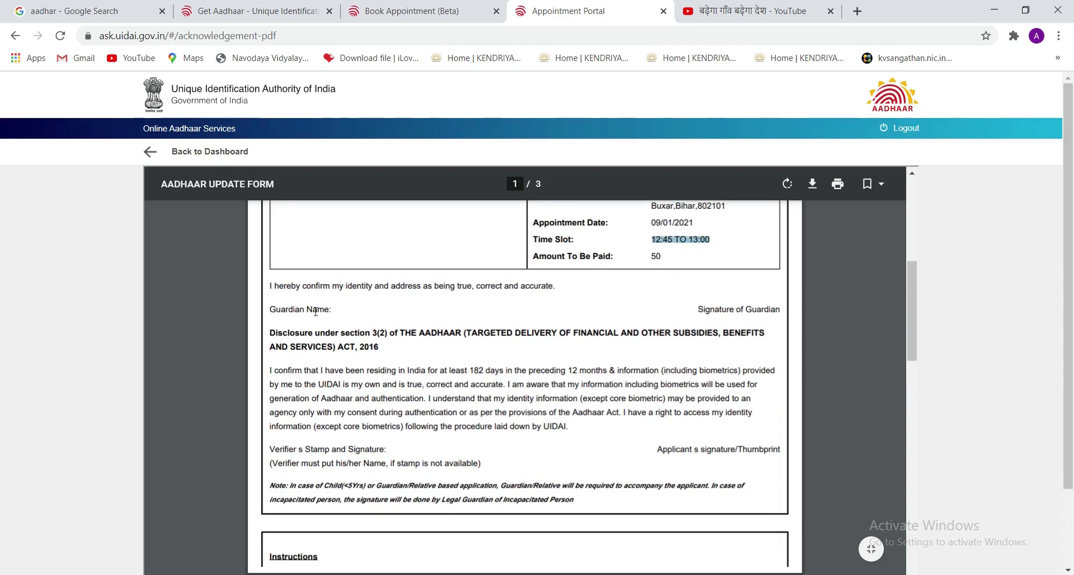
pyautogui.scroll(-1, 479, 323)
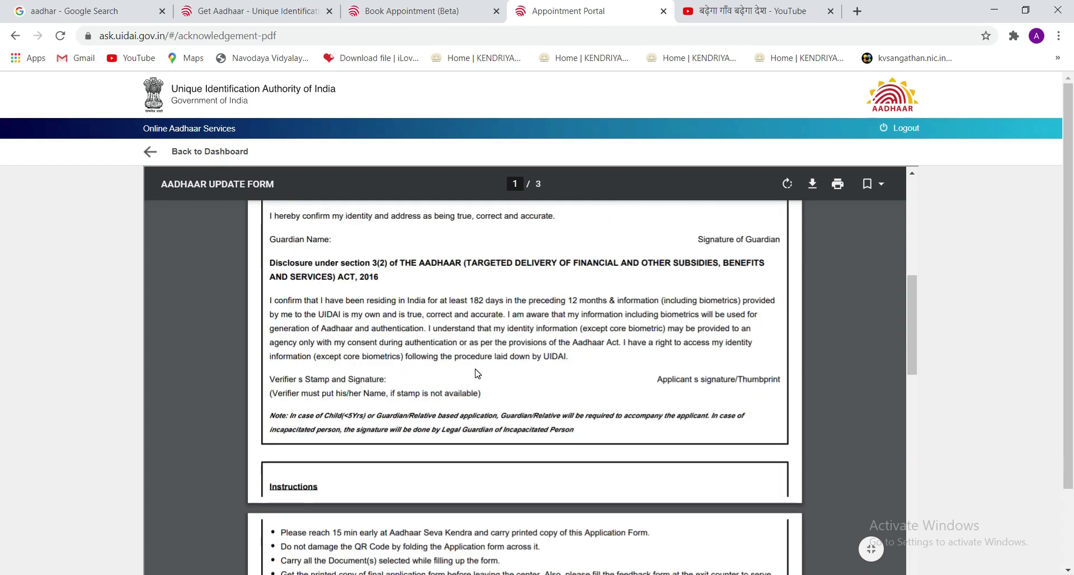
pyautogui.scroll(-1, 506, 347)
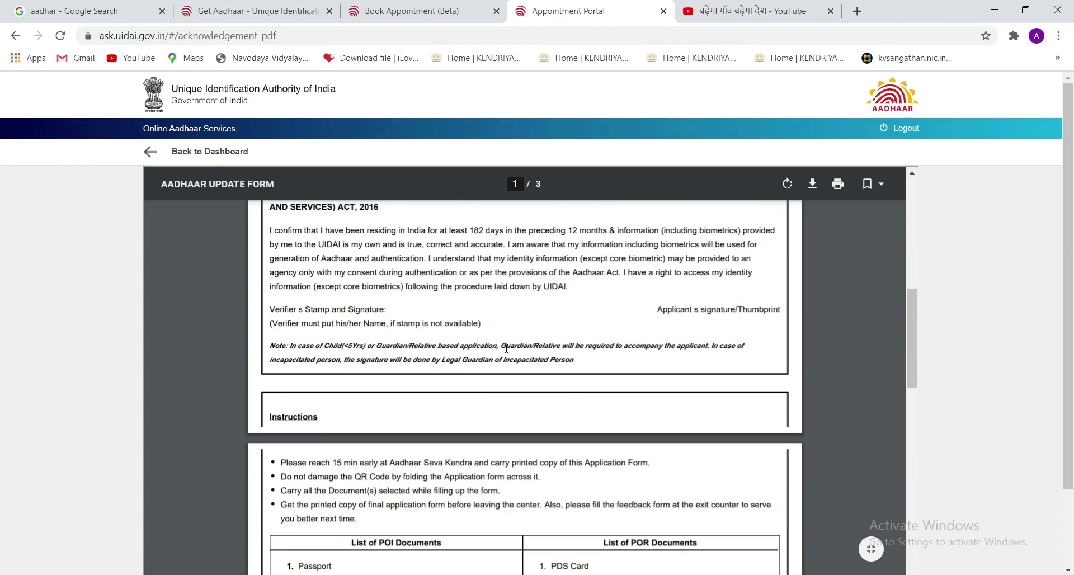
pyautogui.scroll(-2, 399, 358)
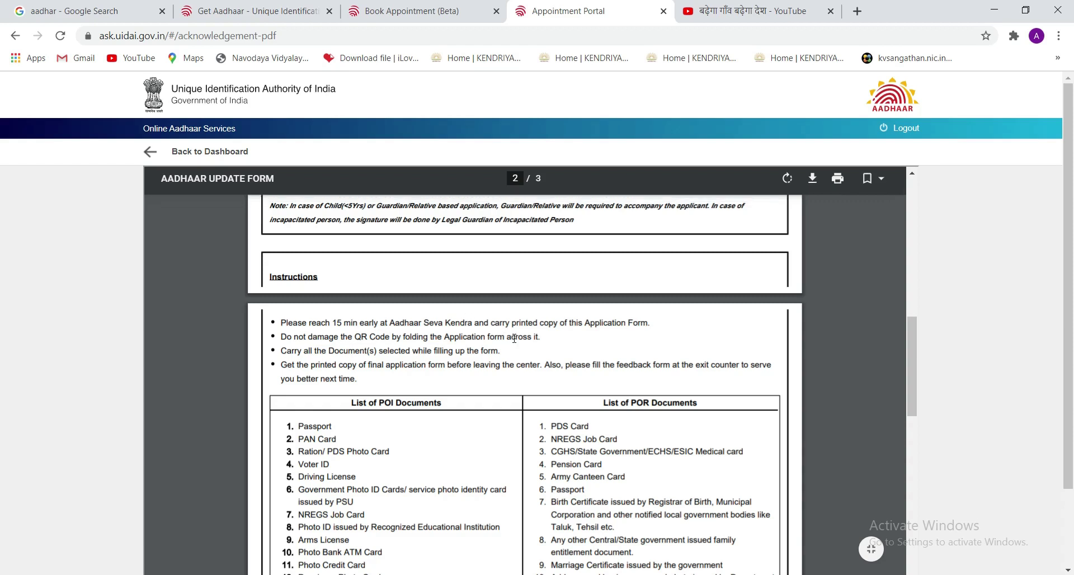
pyautogui.scroll(-1, 545, 349)
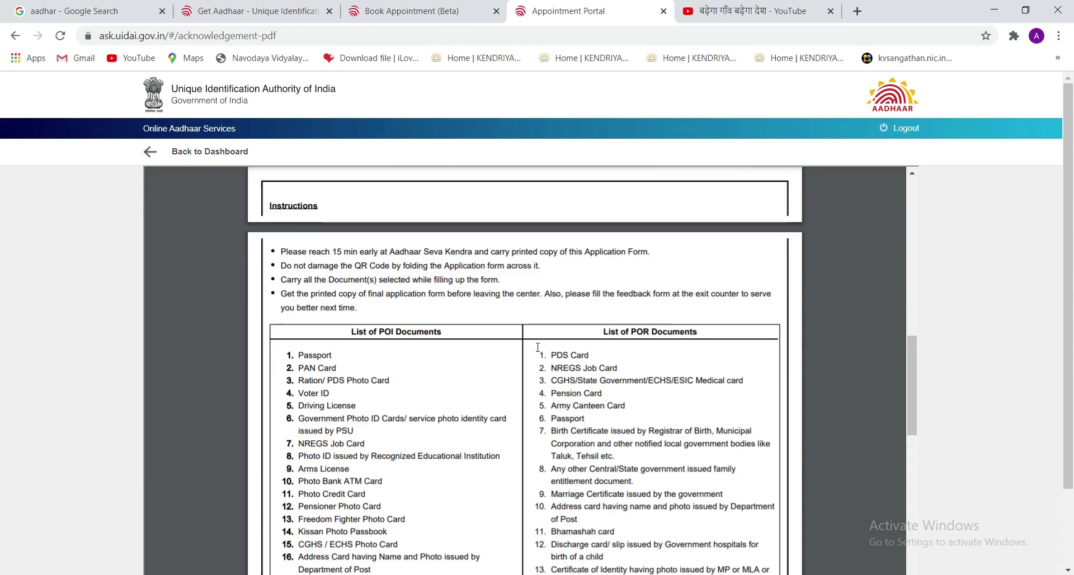
pyautogui.scroll(-1, 503, 341)
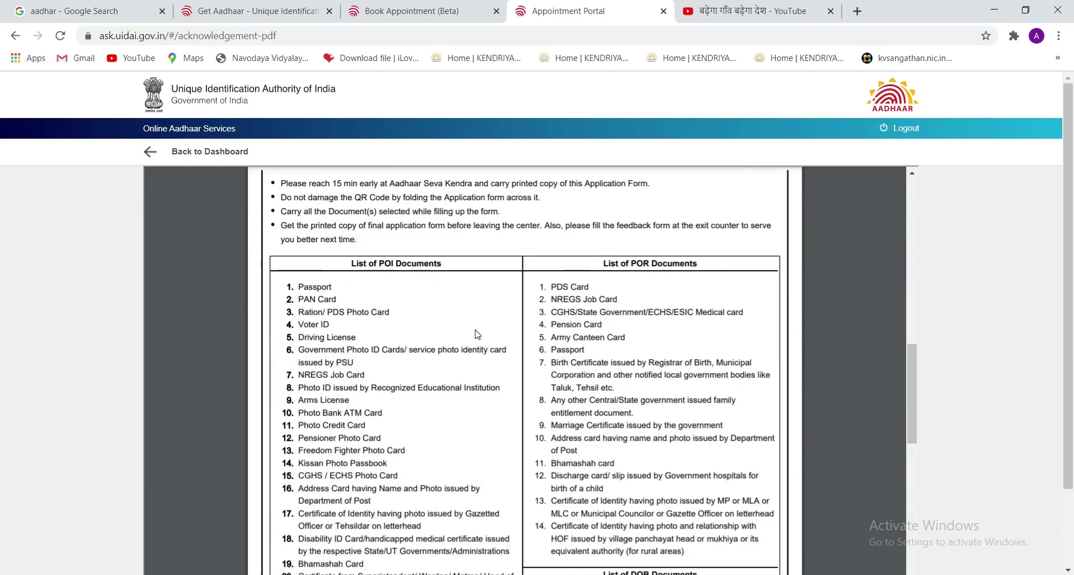
pyautogui.scroll(10, 477, 334)
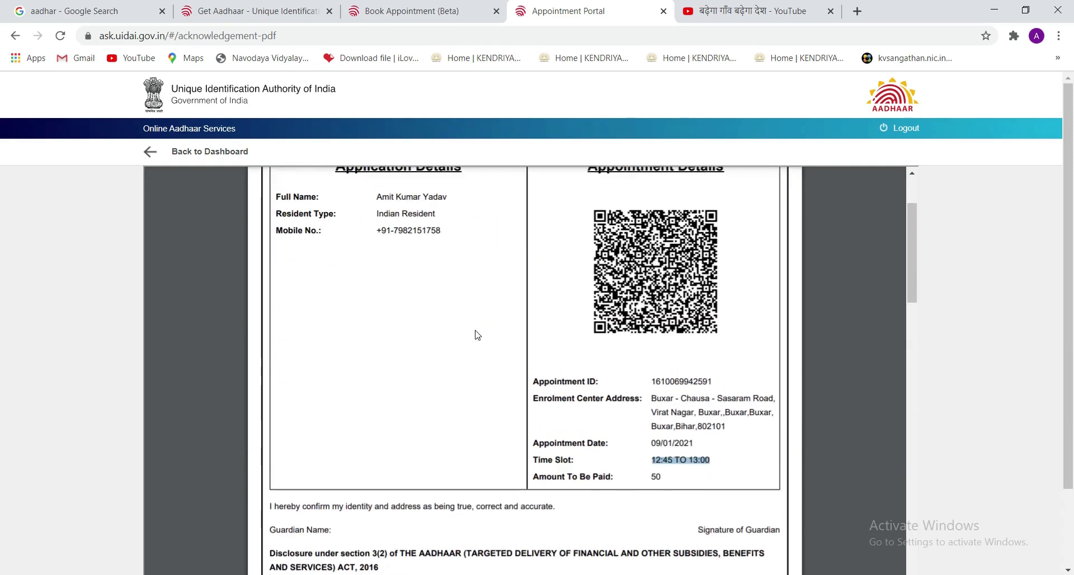
pyautogui.scroll(4, 477, 334)
pyautogui.scroll(-2, 478, 335)
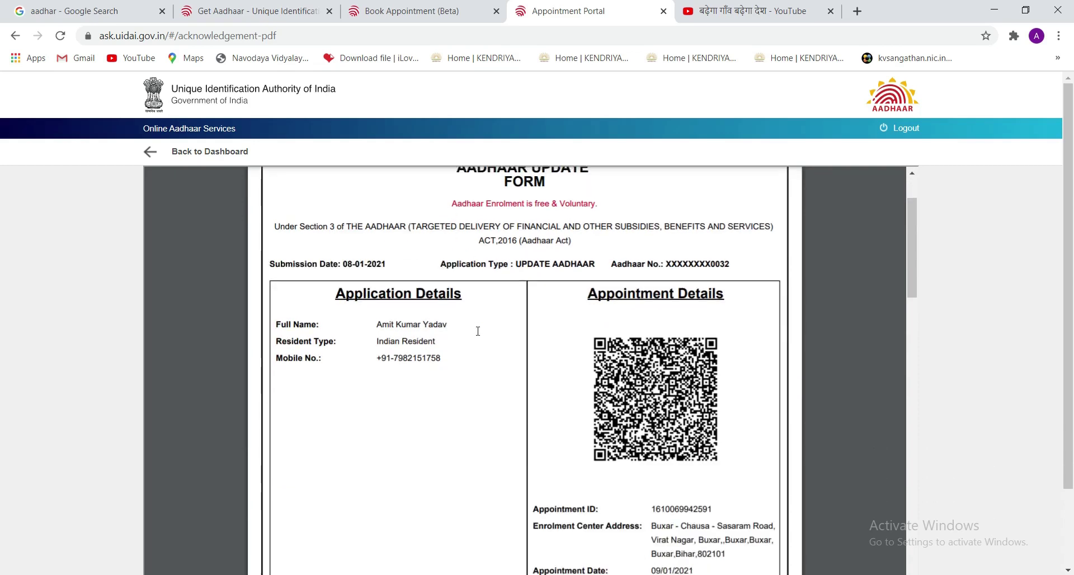